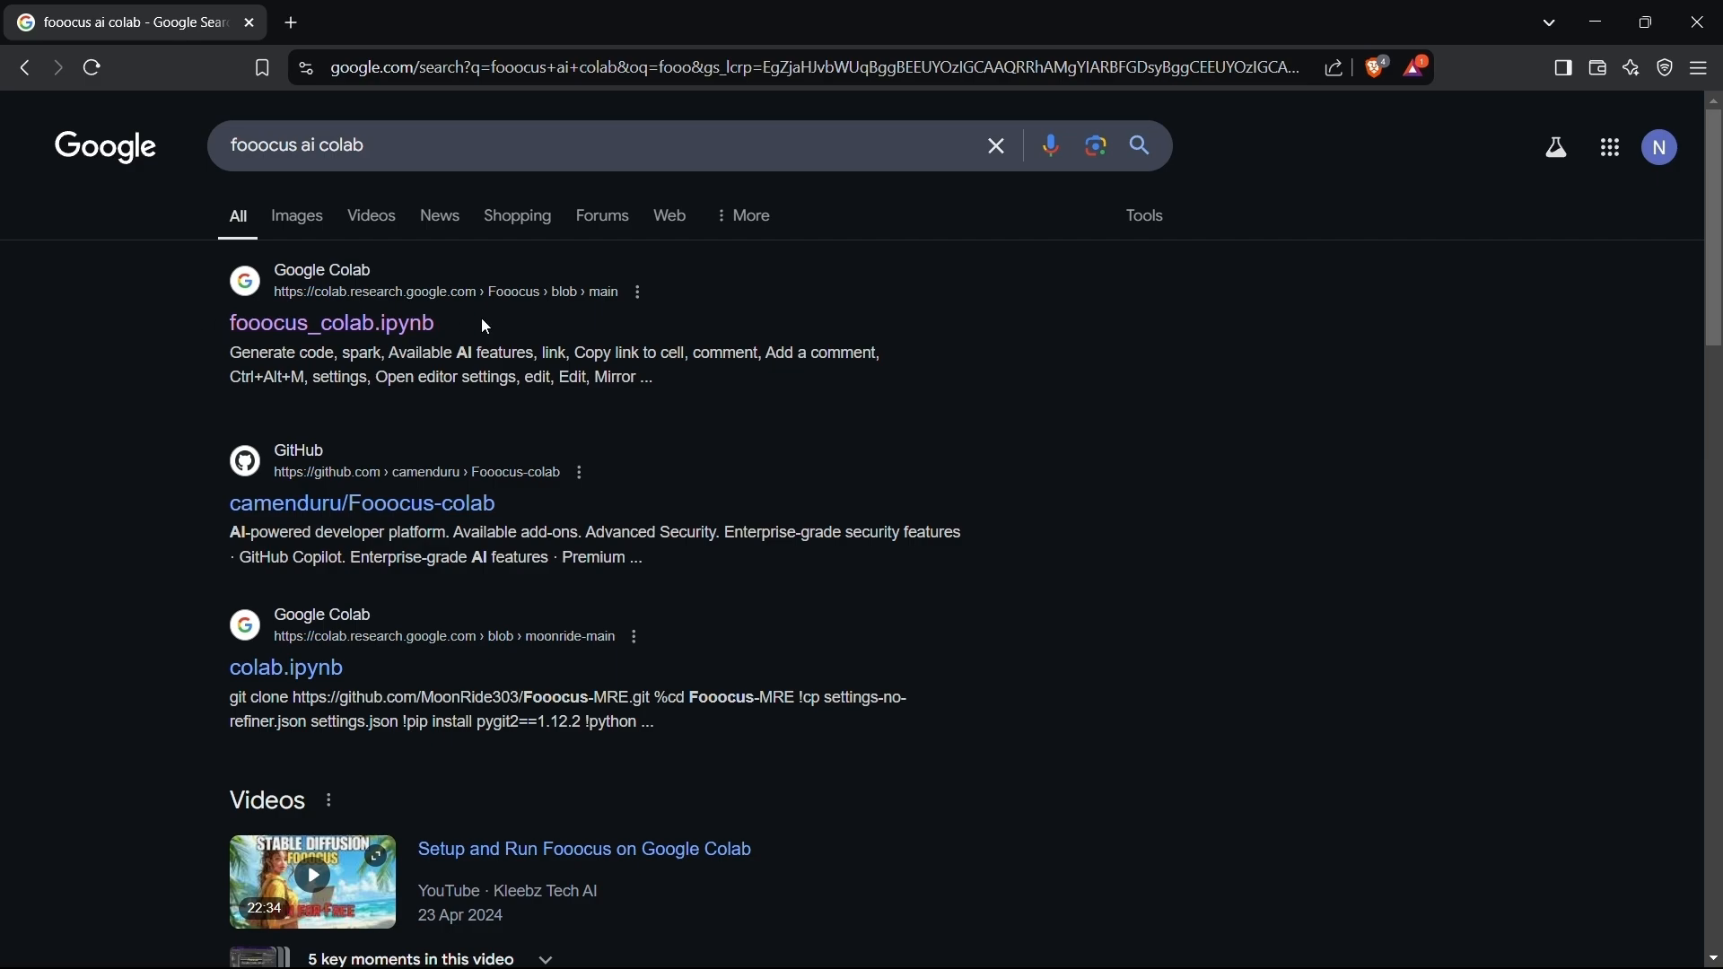
Open the fooocus_colab.ipynb notebook from the search results and run its code cell.
{"action": "left_click", "coordinate": [344, 331]}
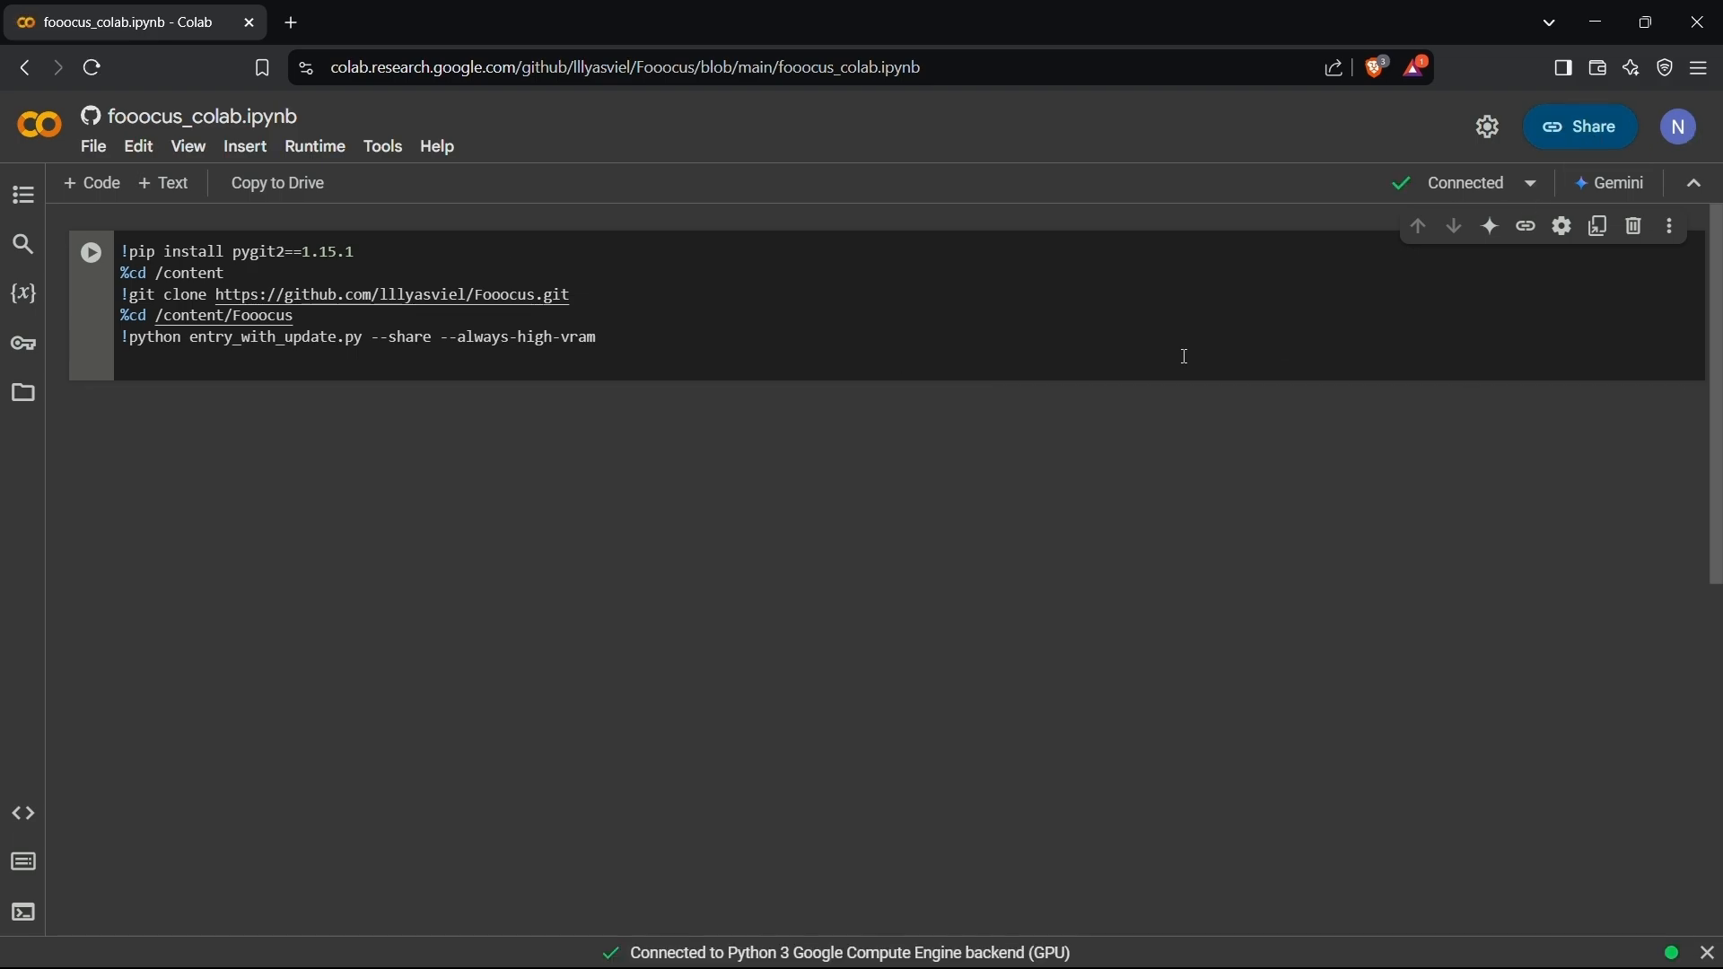
{"action": "left_click", "coordinate": [92, 253]}
{"action": "left_click", "coordinate": [1153, 622]}
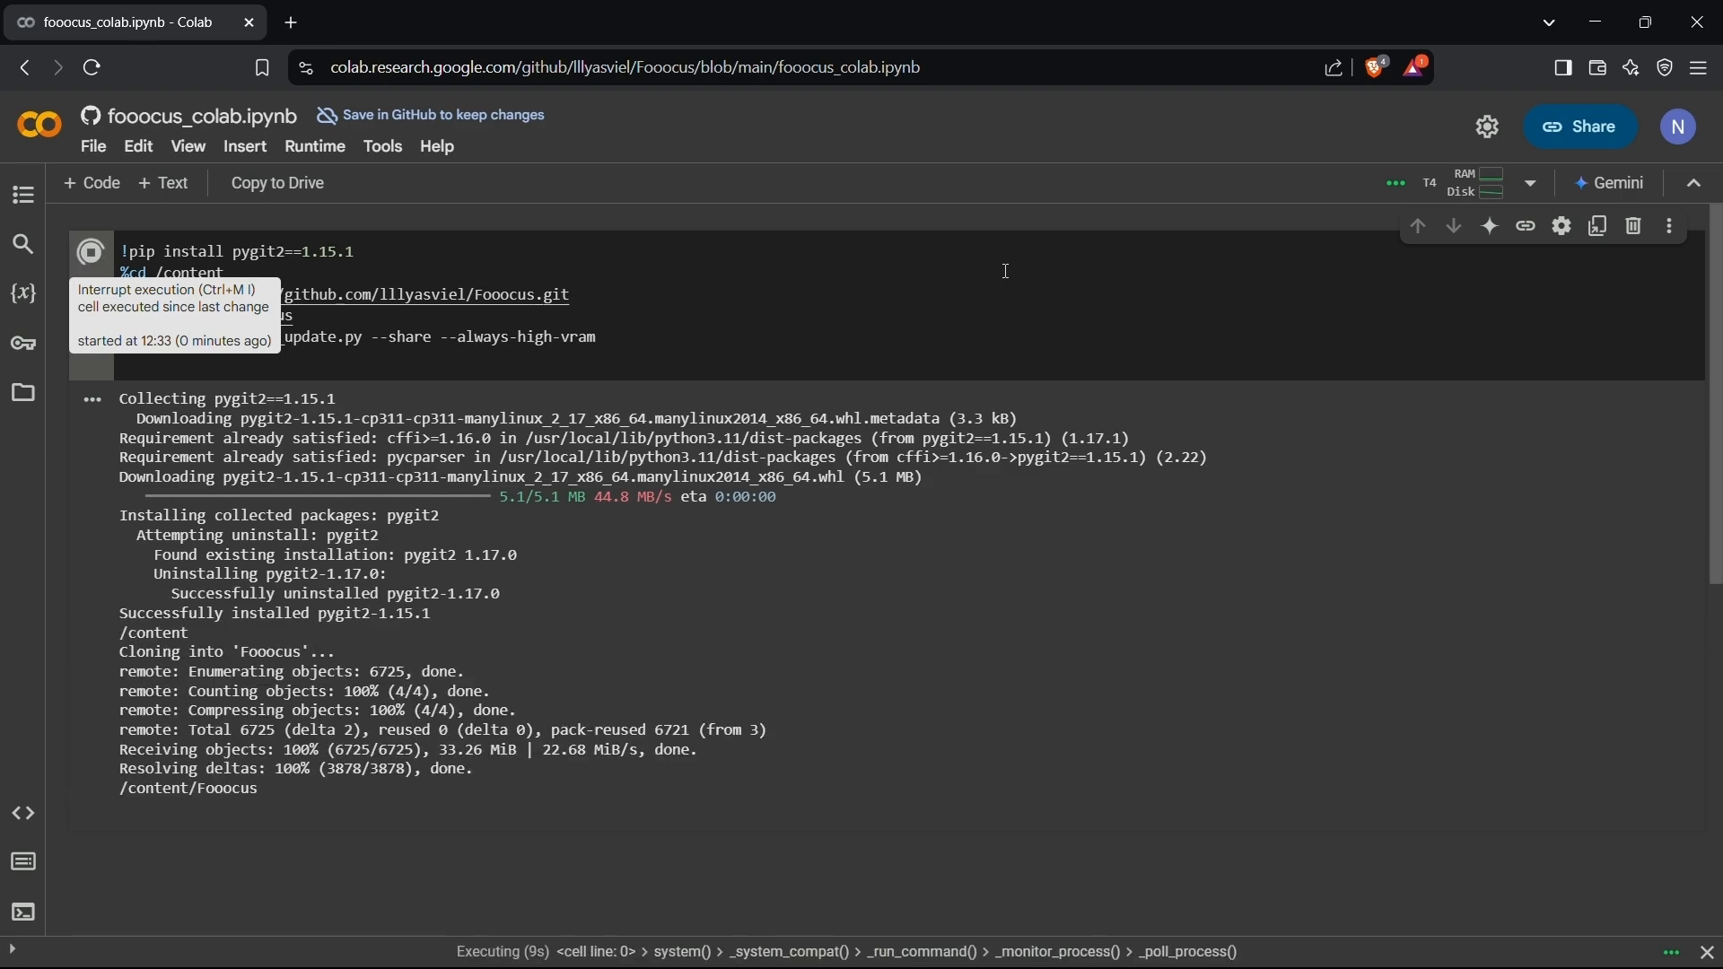
Follow the cell output through the installation and open the public gradio.live URL.
{"action": "scroll", "coordinate": [898, 341], "scroll_direction": "down", "scroll_amount": 3}
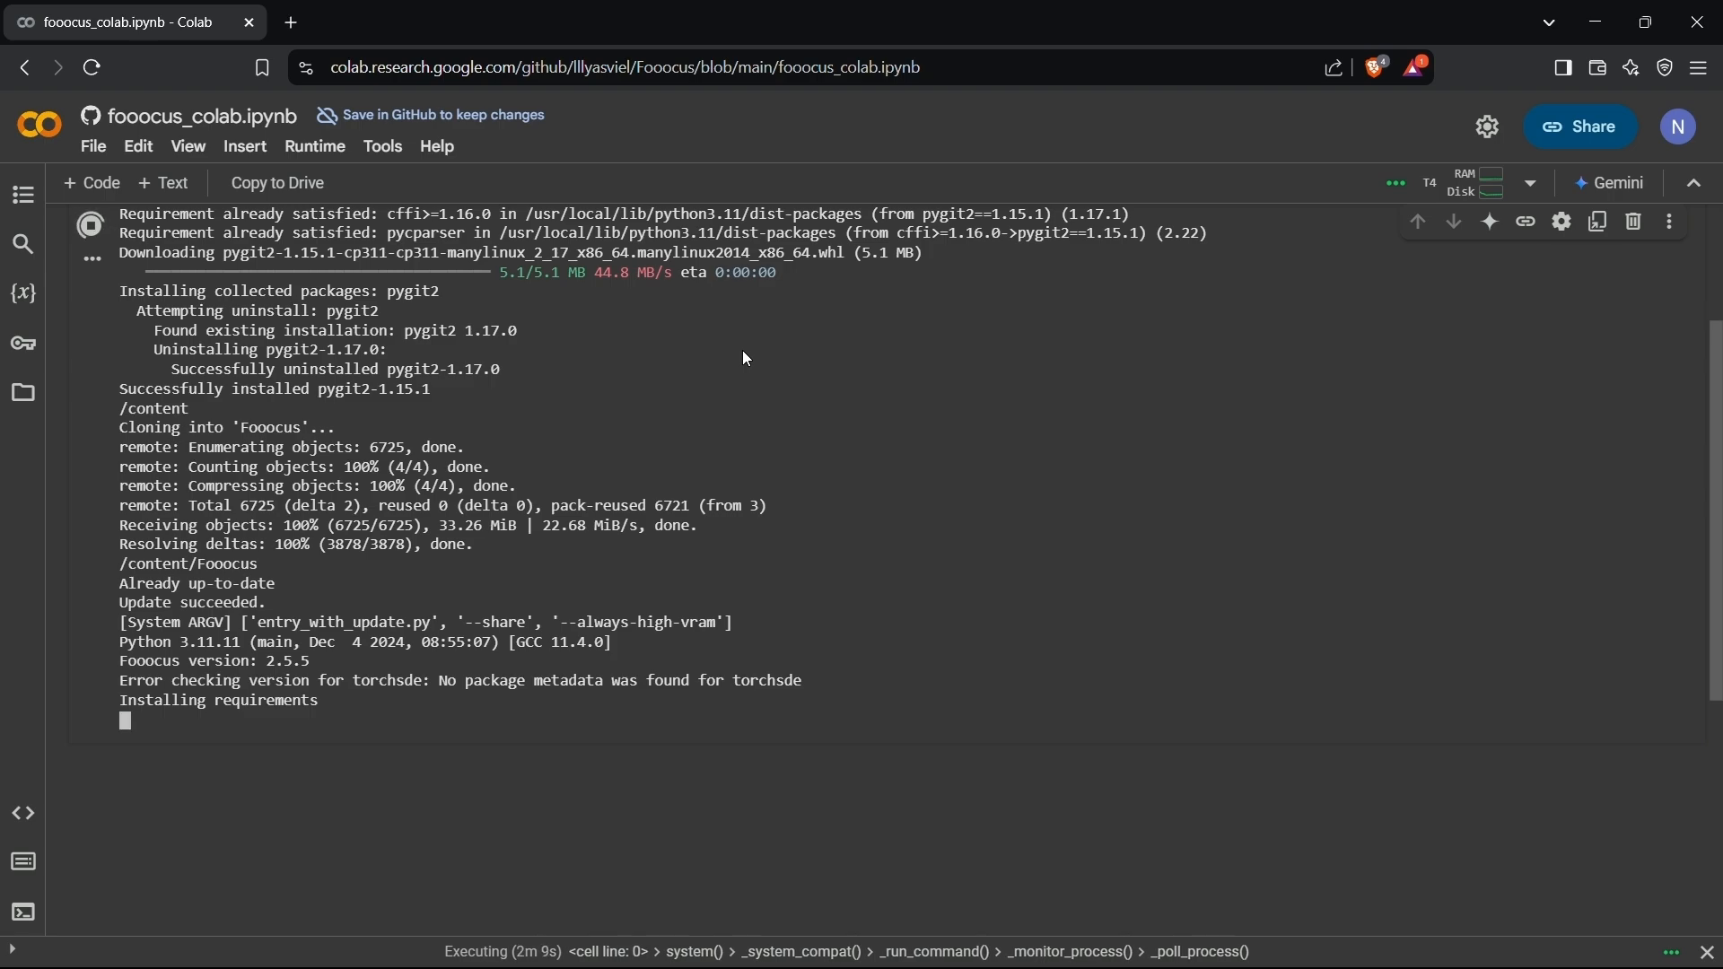
{"action": "scroll", "coordinate": [748, 359], "scroll_direction": "down", "scroll_amount": 4}
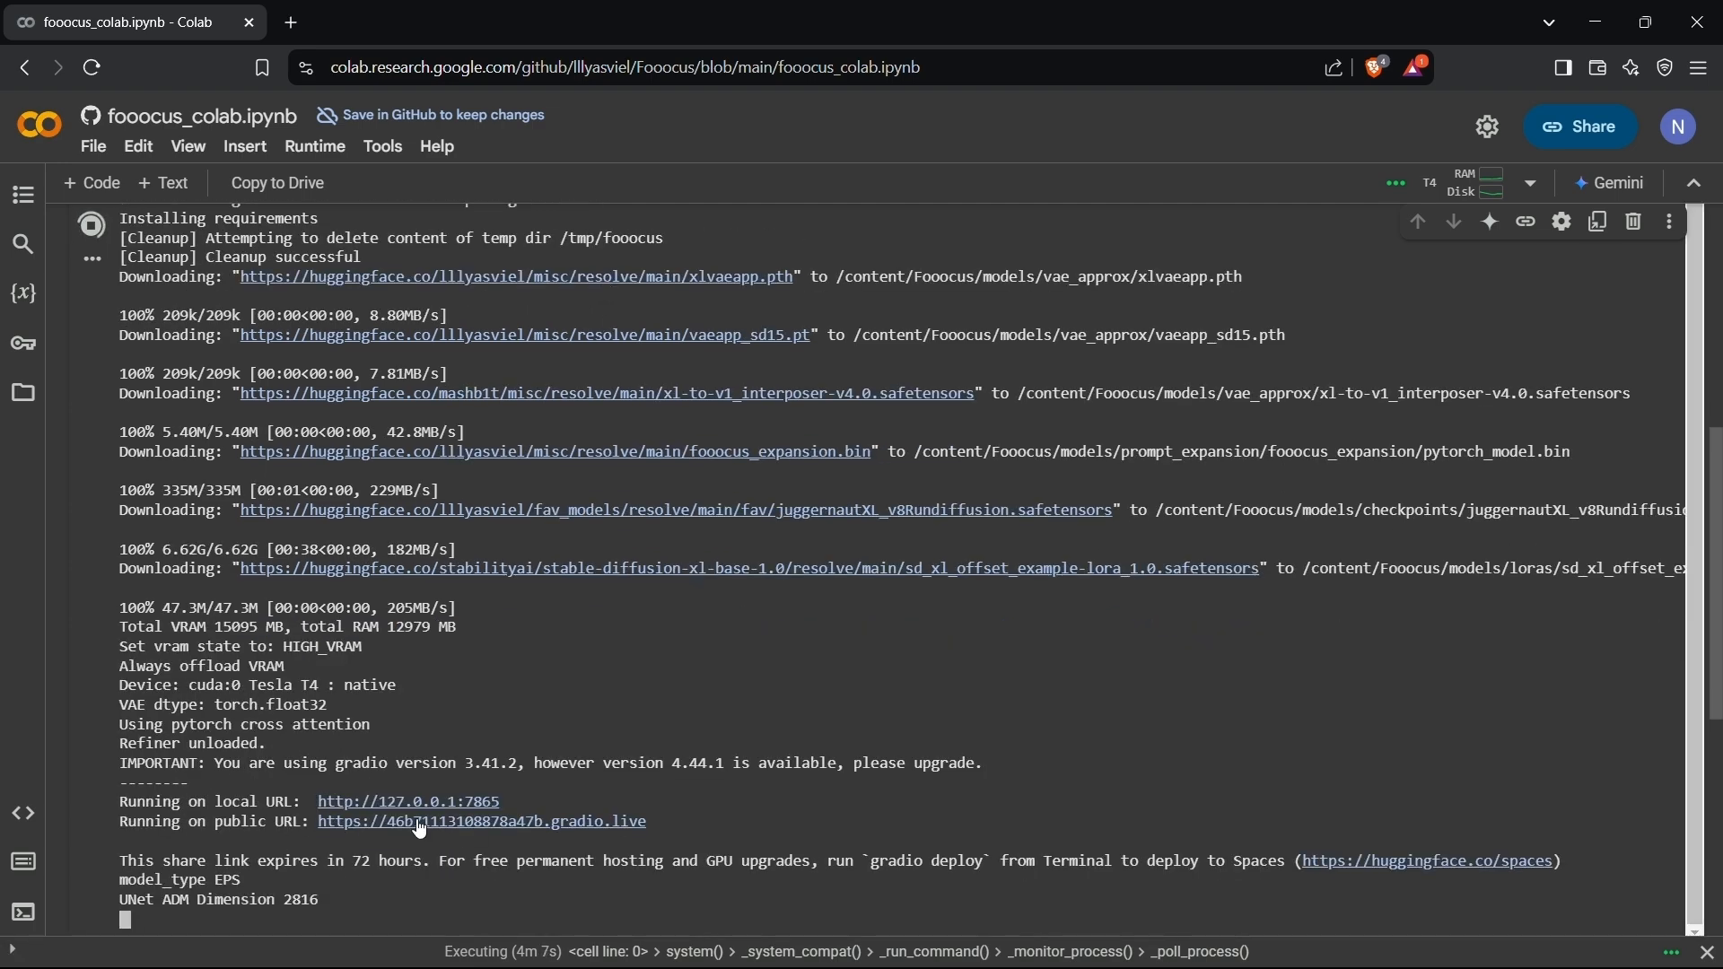
{"action": "left_click", "coordinate": [467, 824]}
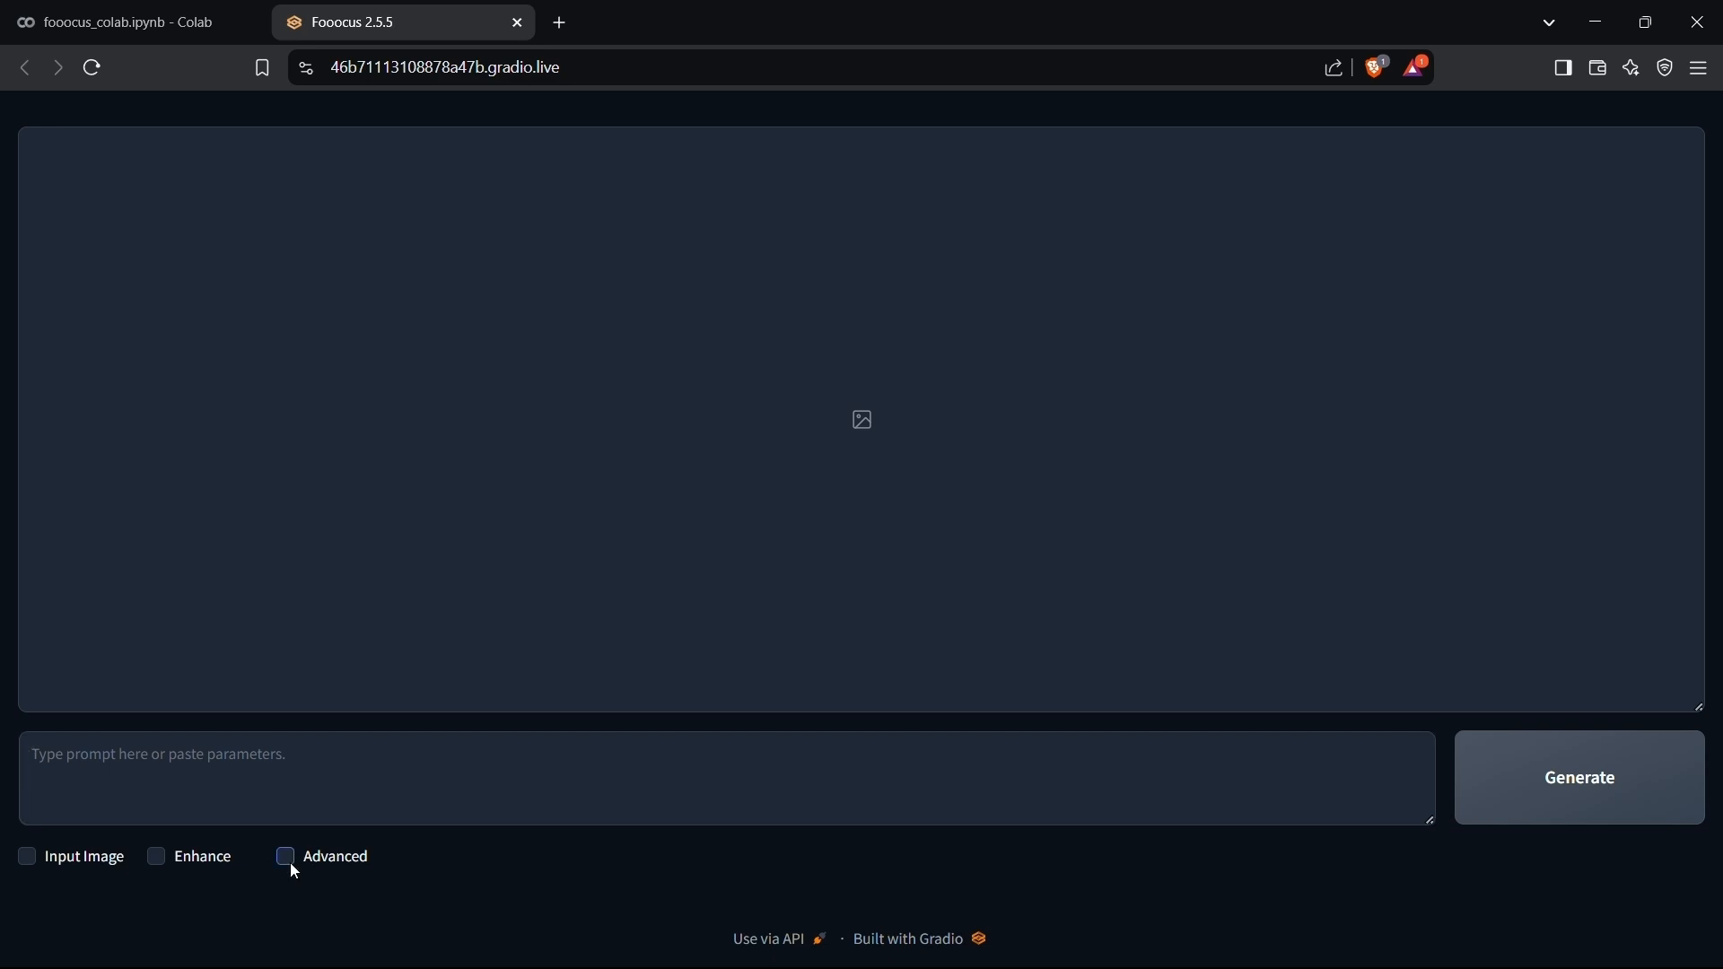
Show the advanced options and select the realistic preset, checking its model download in the Colab notebook output.
{"action": "left_click", "coordinate": [1289, 225]}
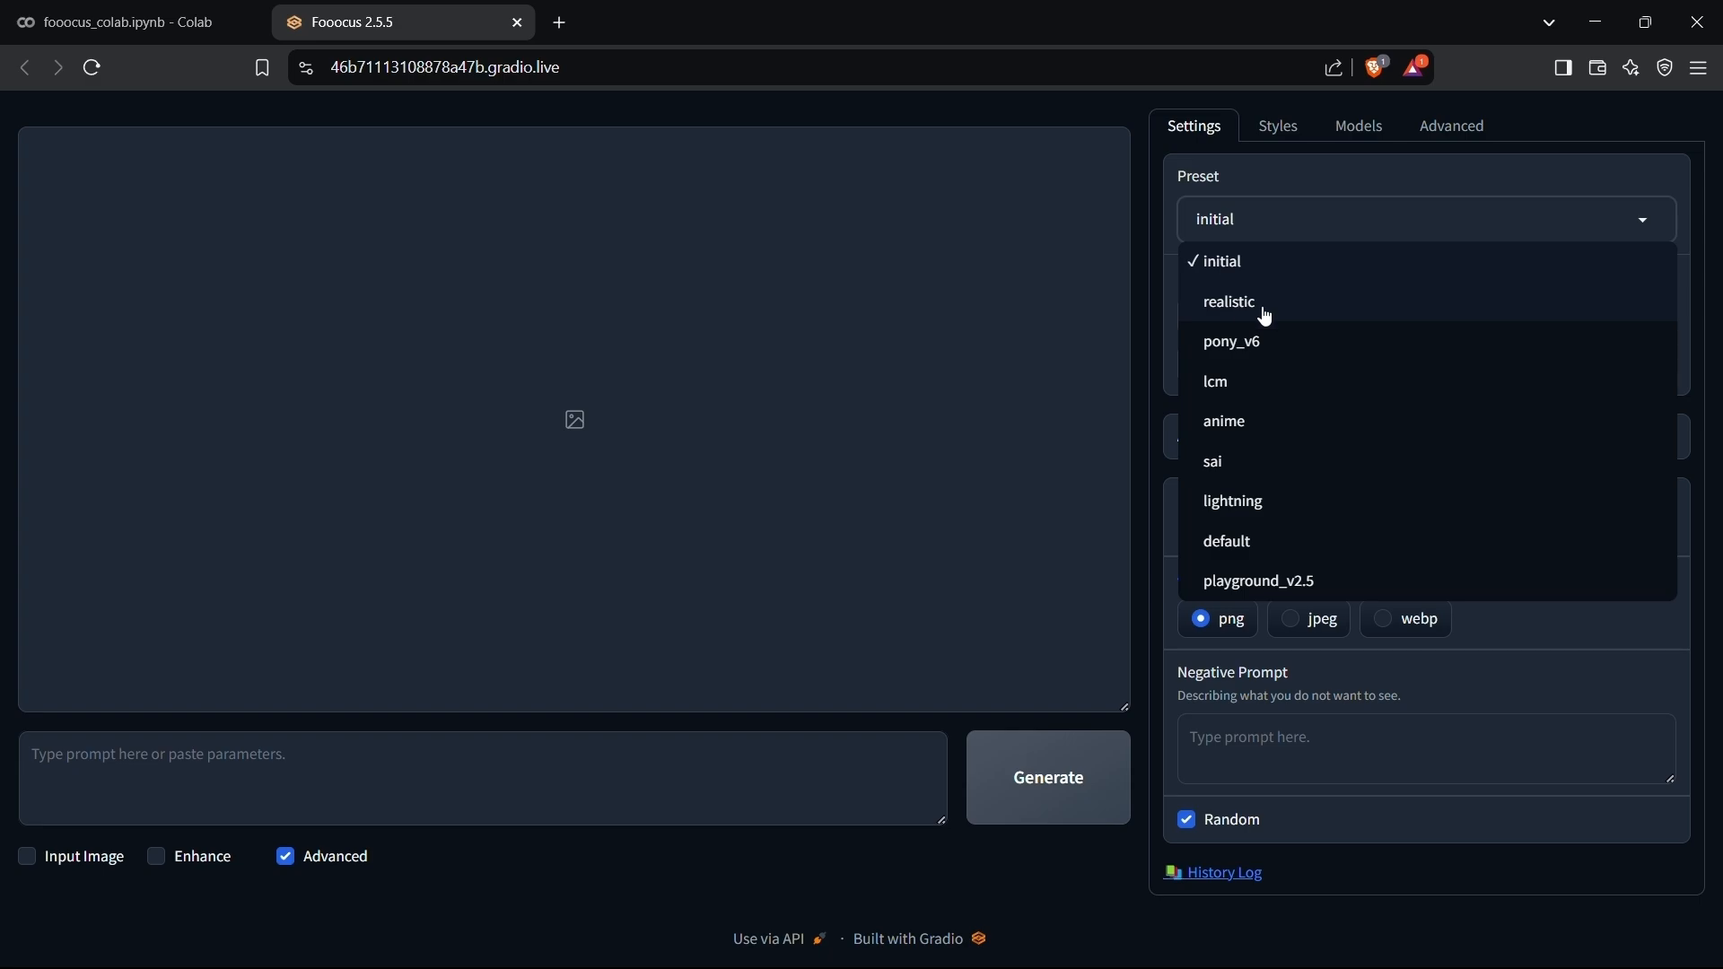
{"action": "left_click", "coordinate": [1267, 314]}
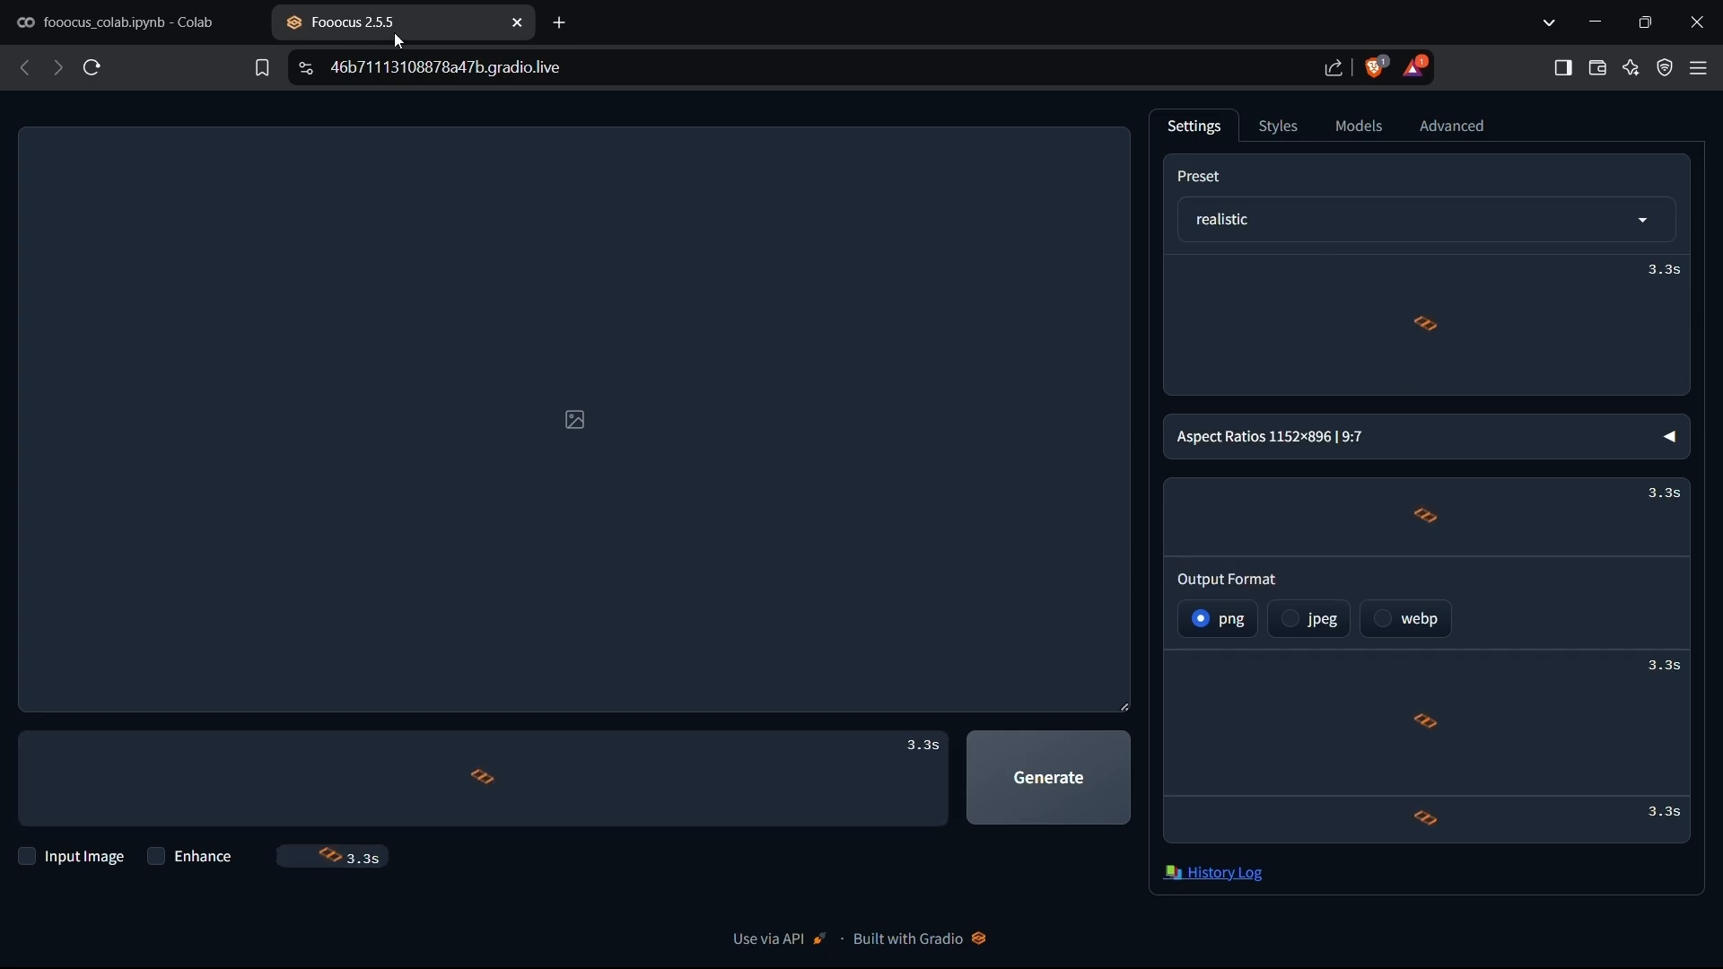
{"action": "left_click", "coordinate": [184, 30]}
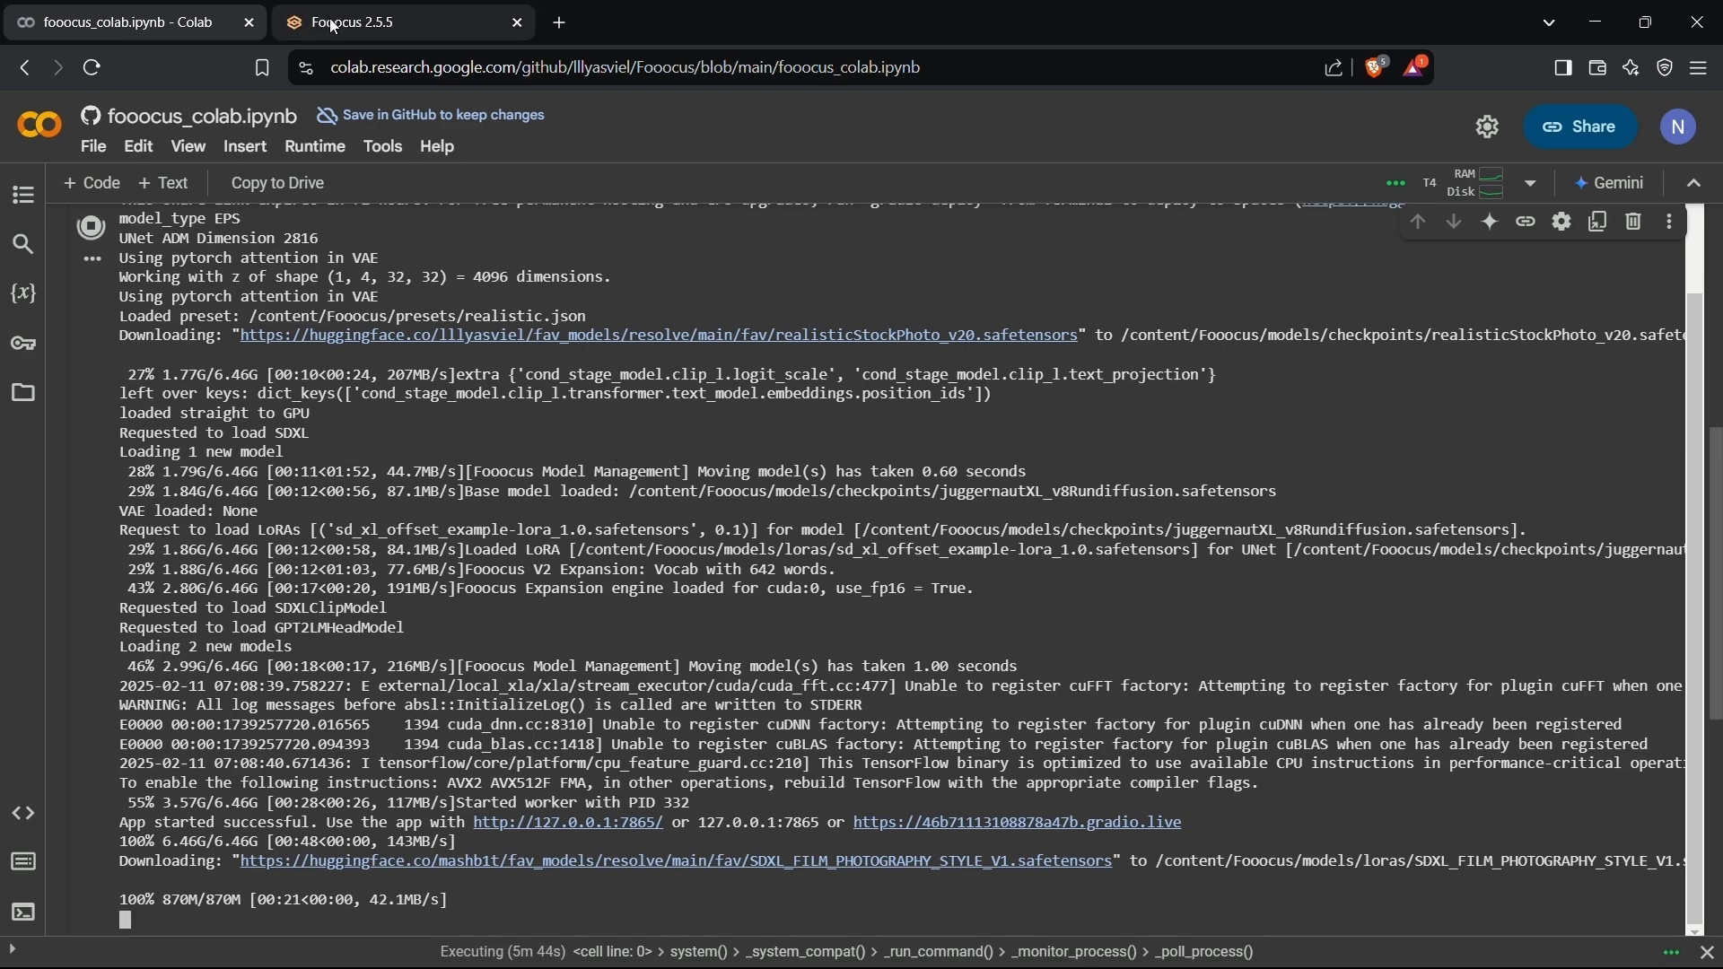
{"action": "left_click", "coordinate": [501, 12]}
Switch the preset back to initial and select realistic again.
{"action": "left_click", "coordinate": [1338, 219]}
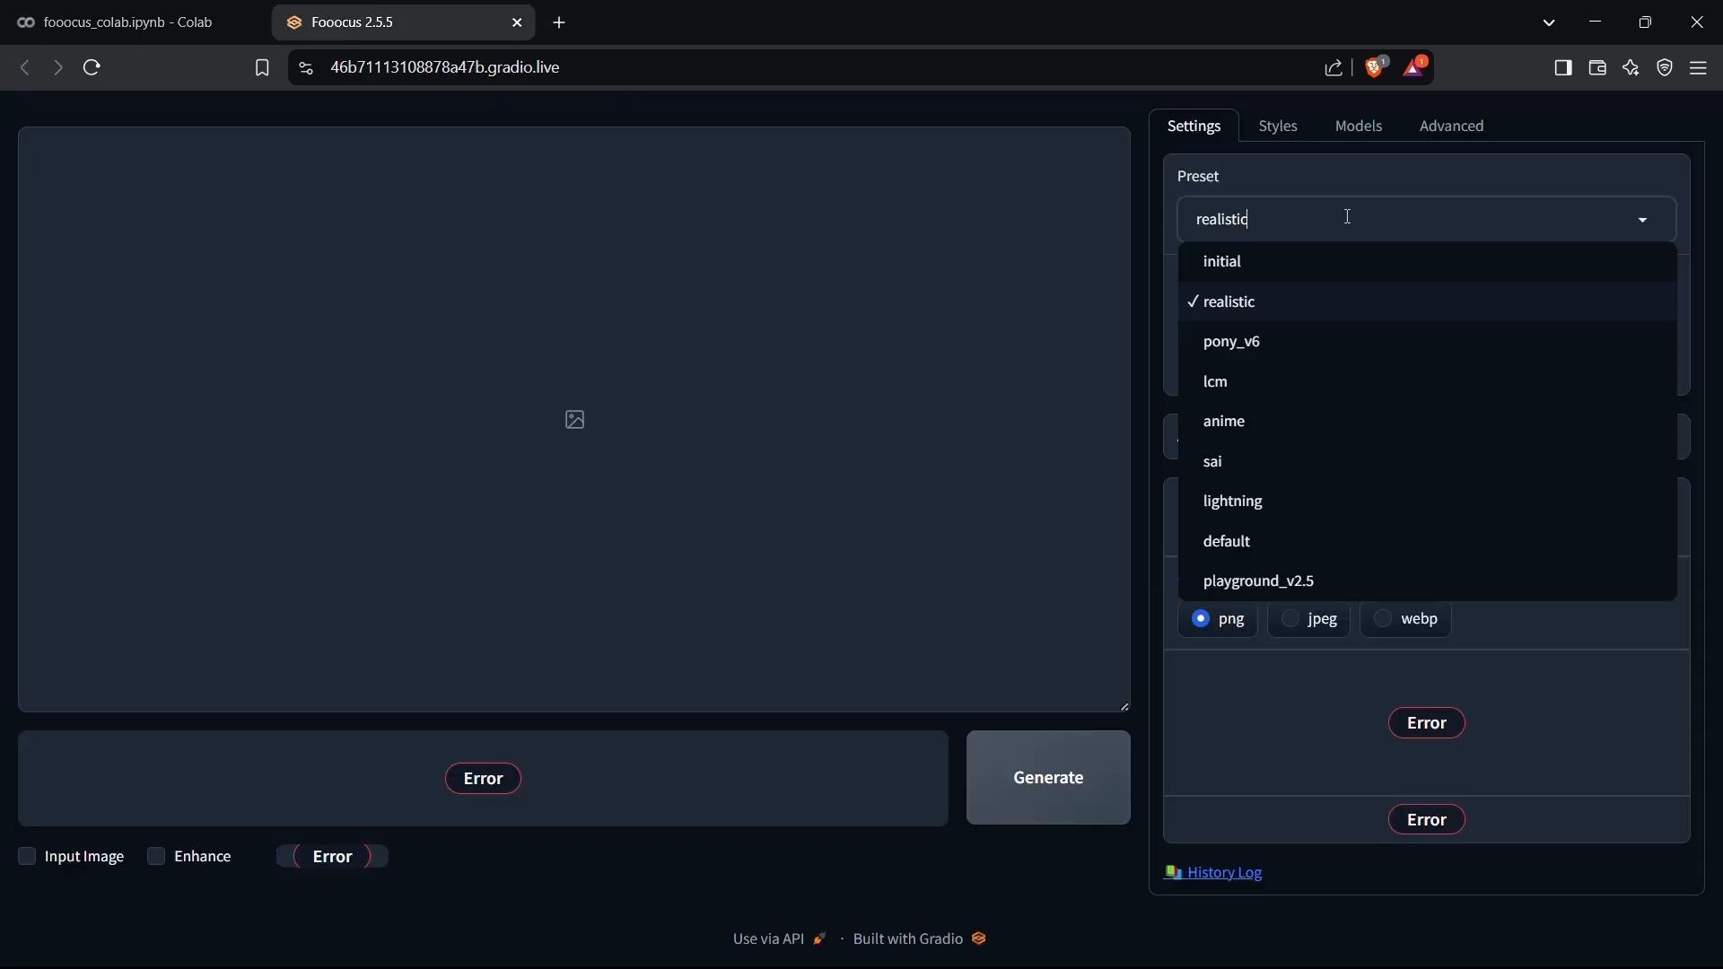
{"action": "left_click", "coordinate": [1236, 266]}
{"action": "left_click", "coordinate": [1343, 219]}
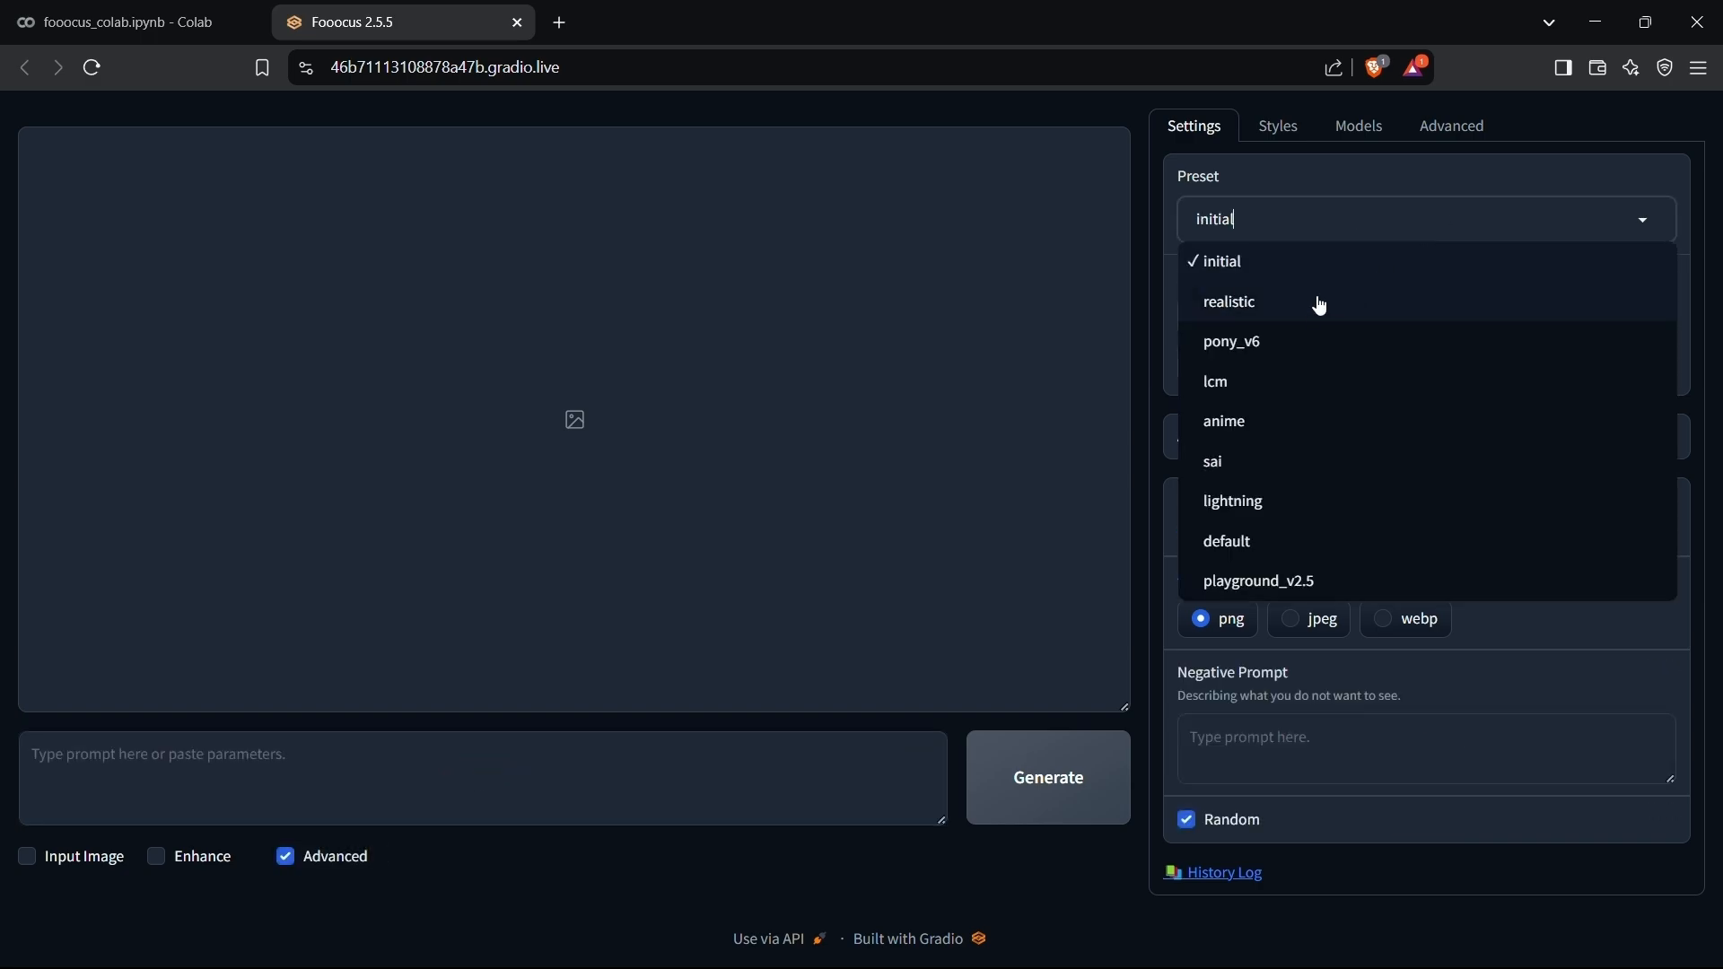
{"action": "left_click", "coordinate": [1316, 299]}
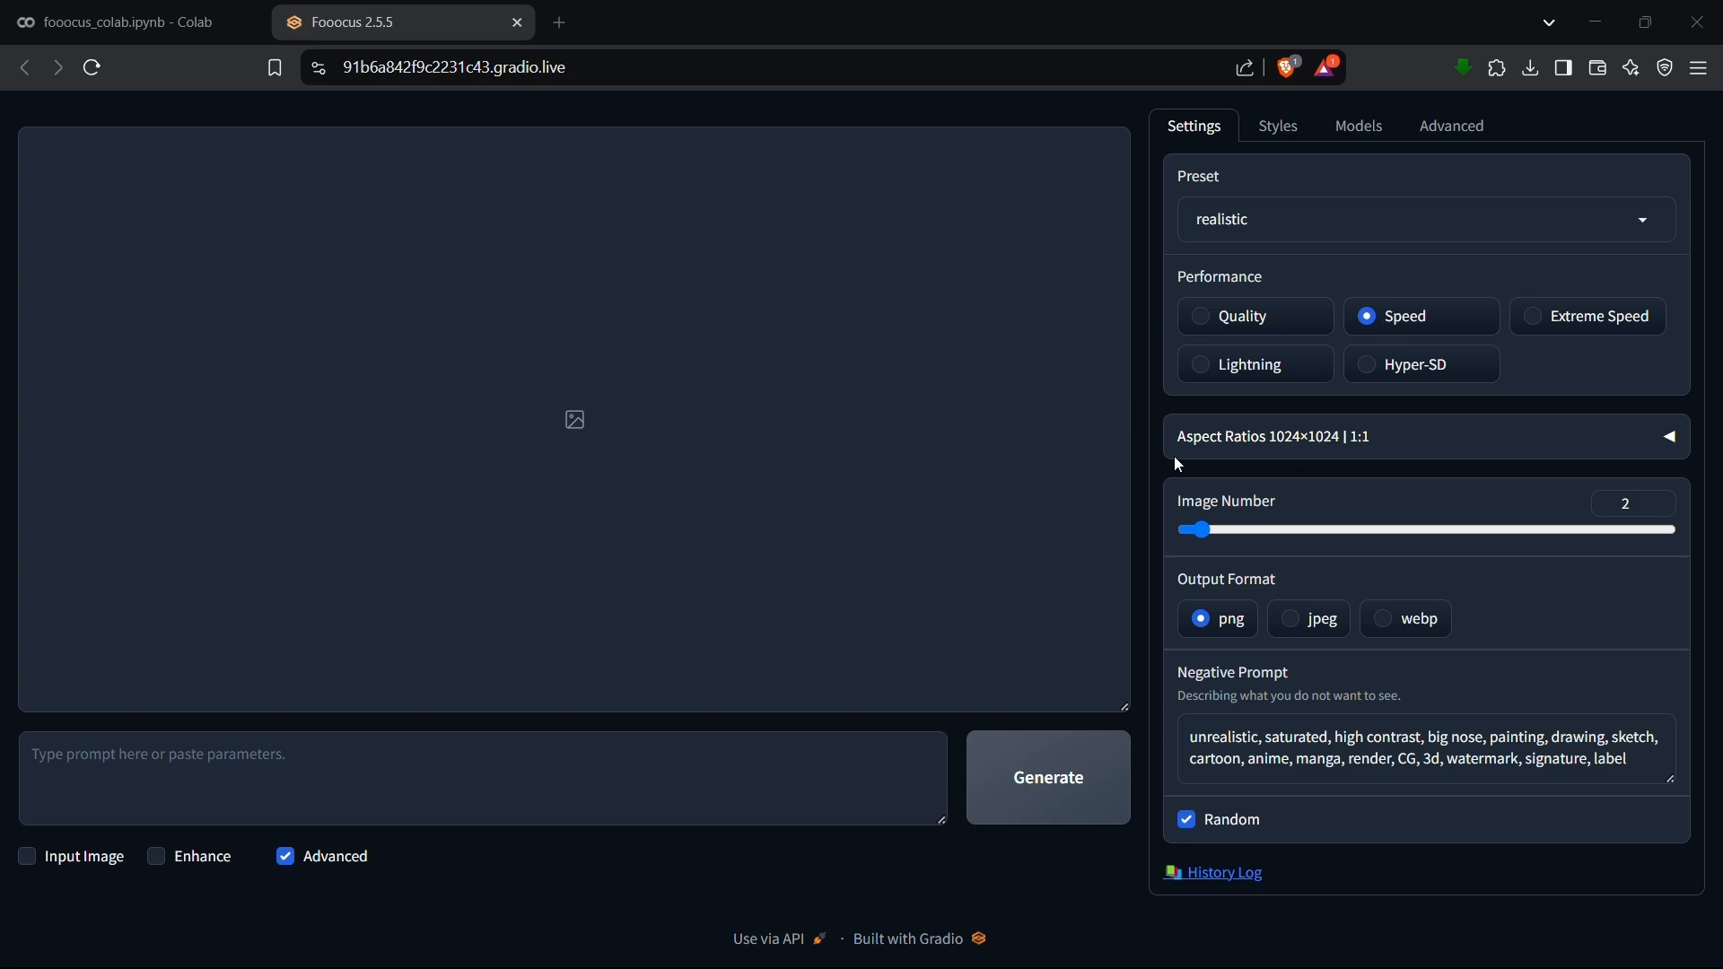
Expand the aspect ratio list and review the available sizes, image number, output format and negative prompt settings.
{"action": "left_click", "coordinate": [1675, 443]}
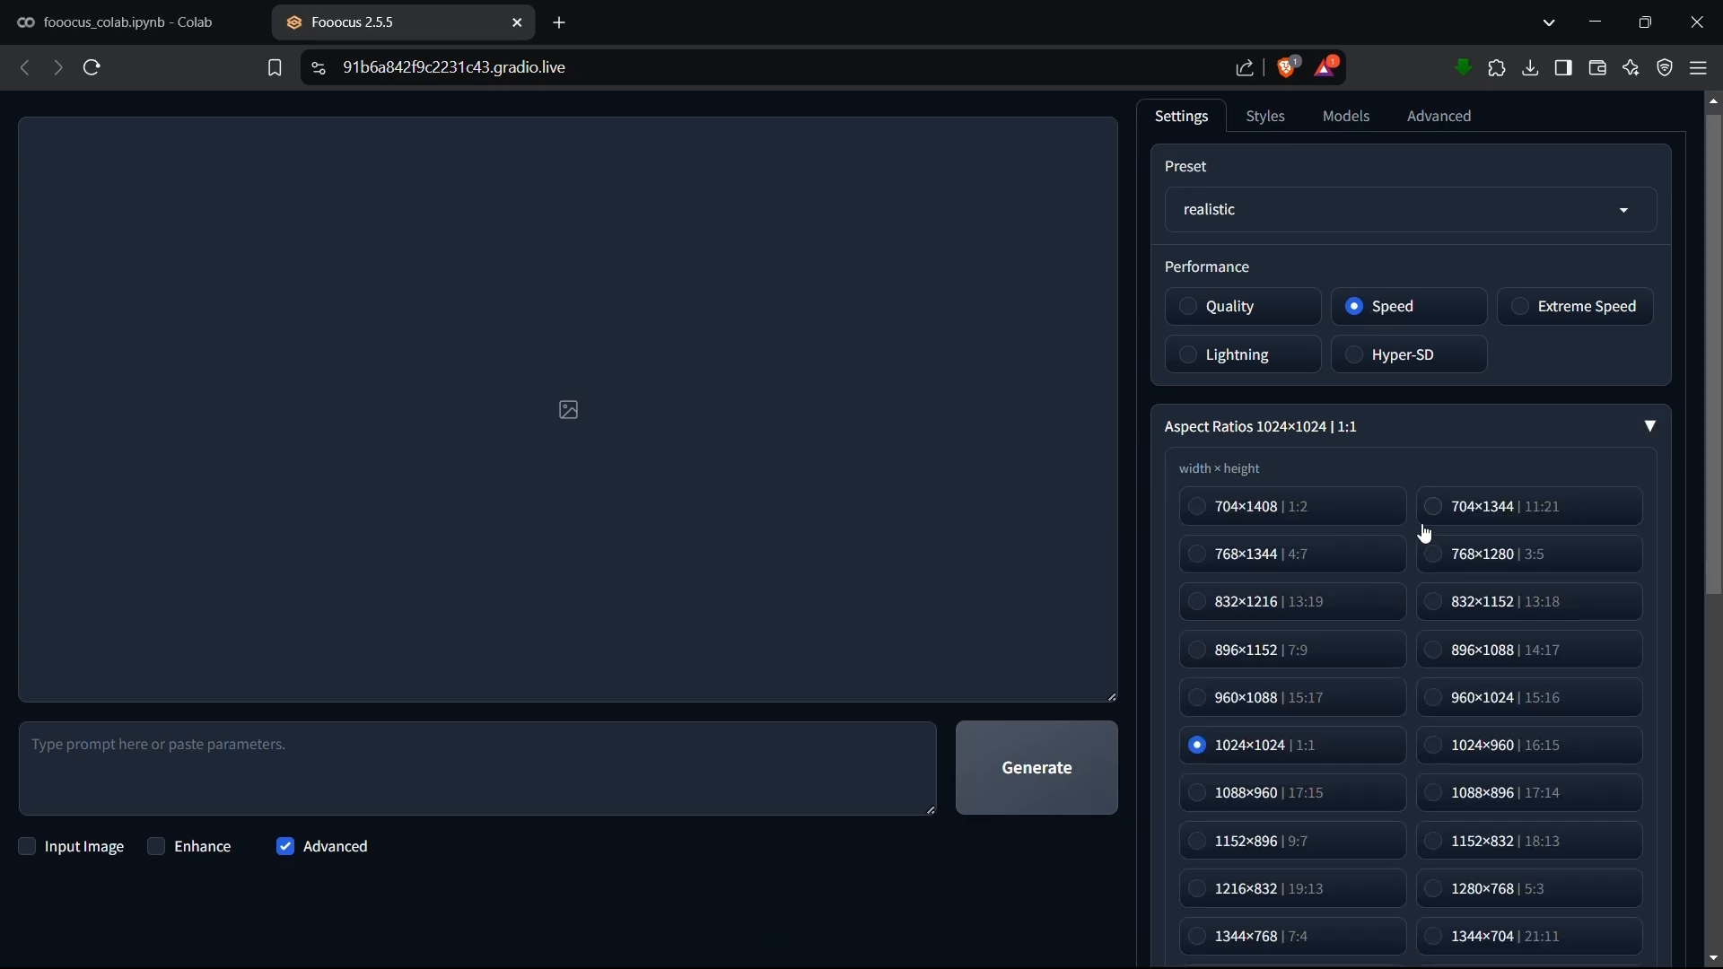
{"action": "scroll", "coordinate": [1425, 534], "scroll_direction": "down", "scroll_amount": 5}
{"action": "scroll", "coordinate": [1443, 335], "scroll_direction": "up", "scroll_amount": 3}
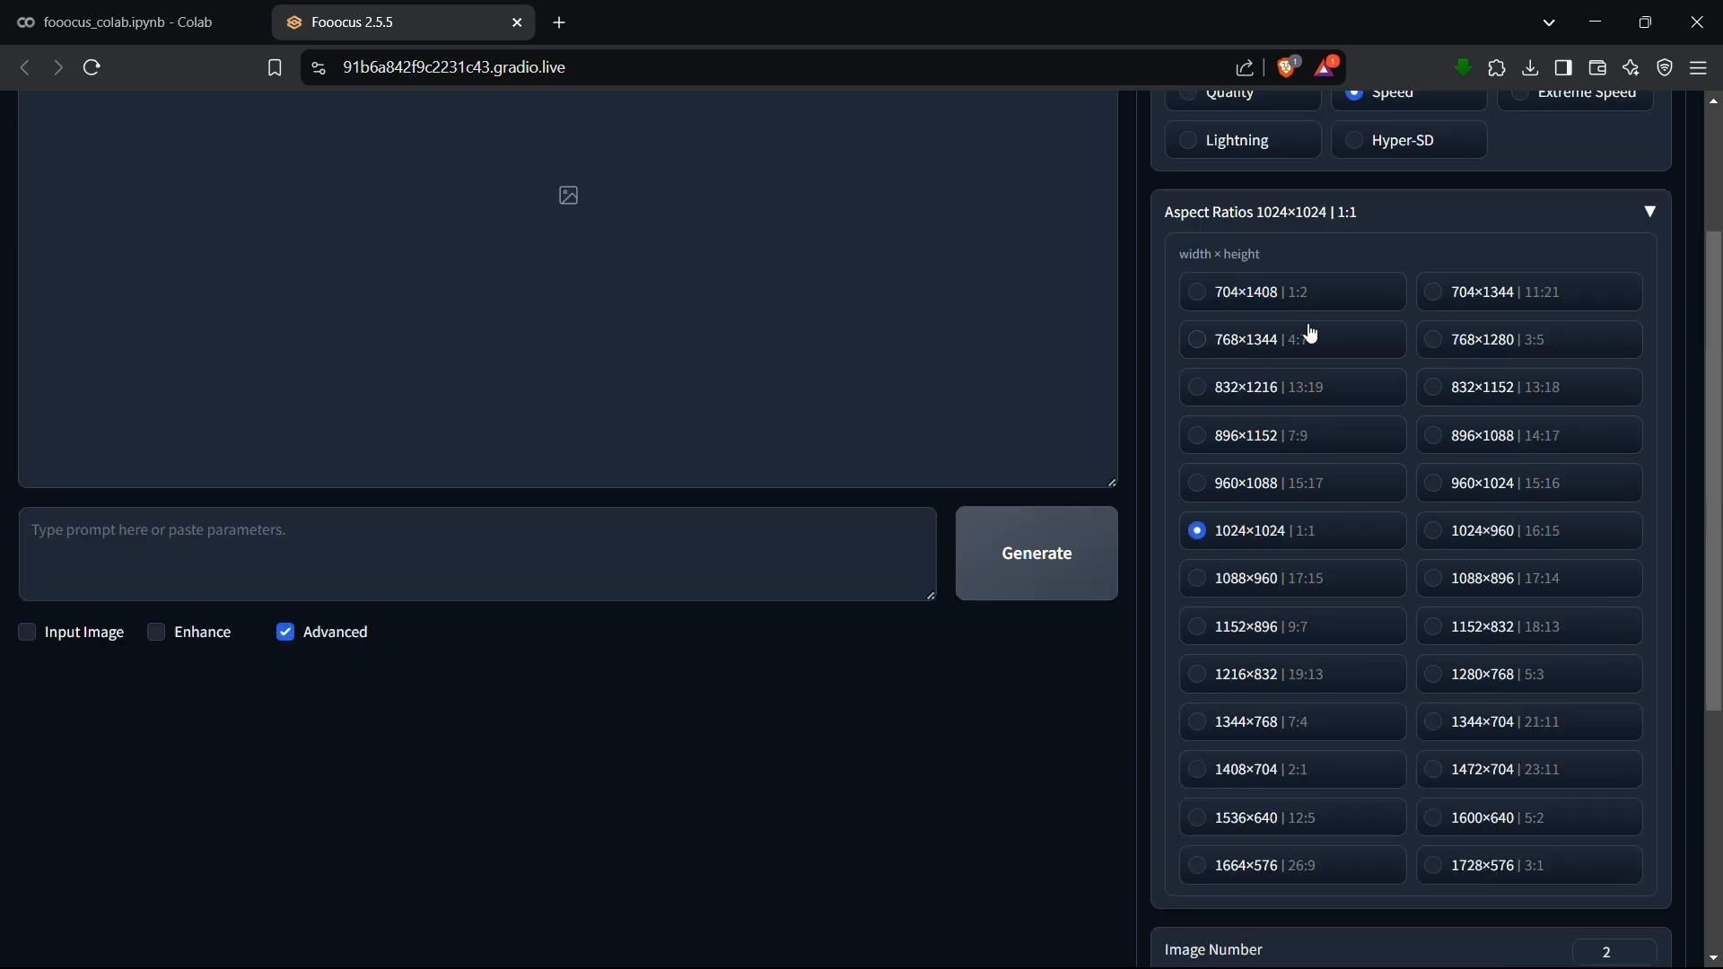
{"action": "scroll", "coordinate": [1342, 321], "scroll_direction": "down", "scroll_amount": 3}
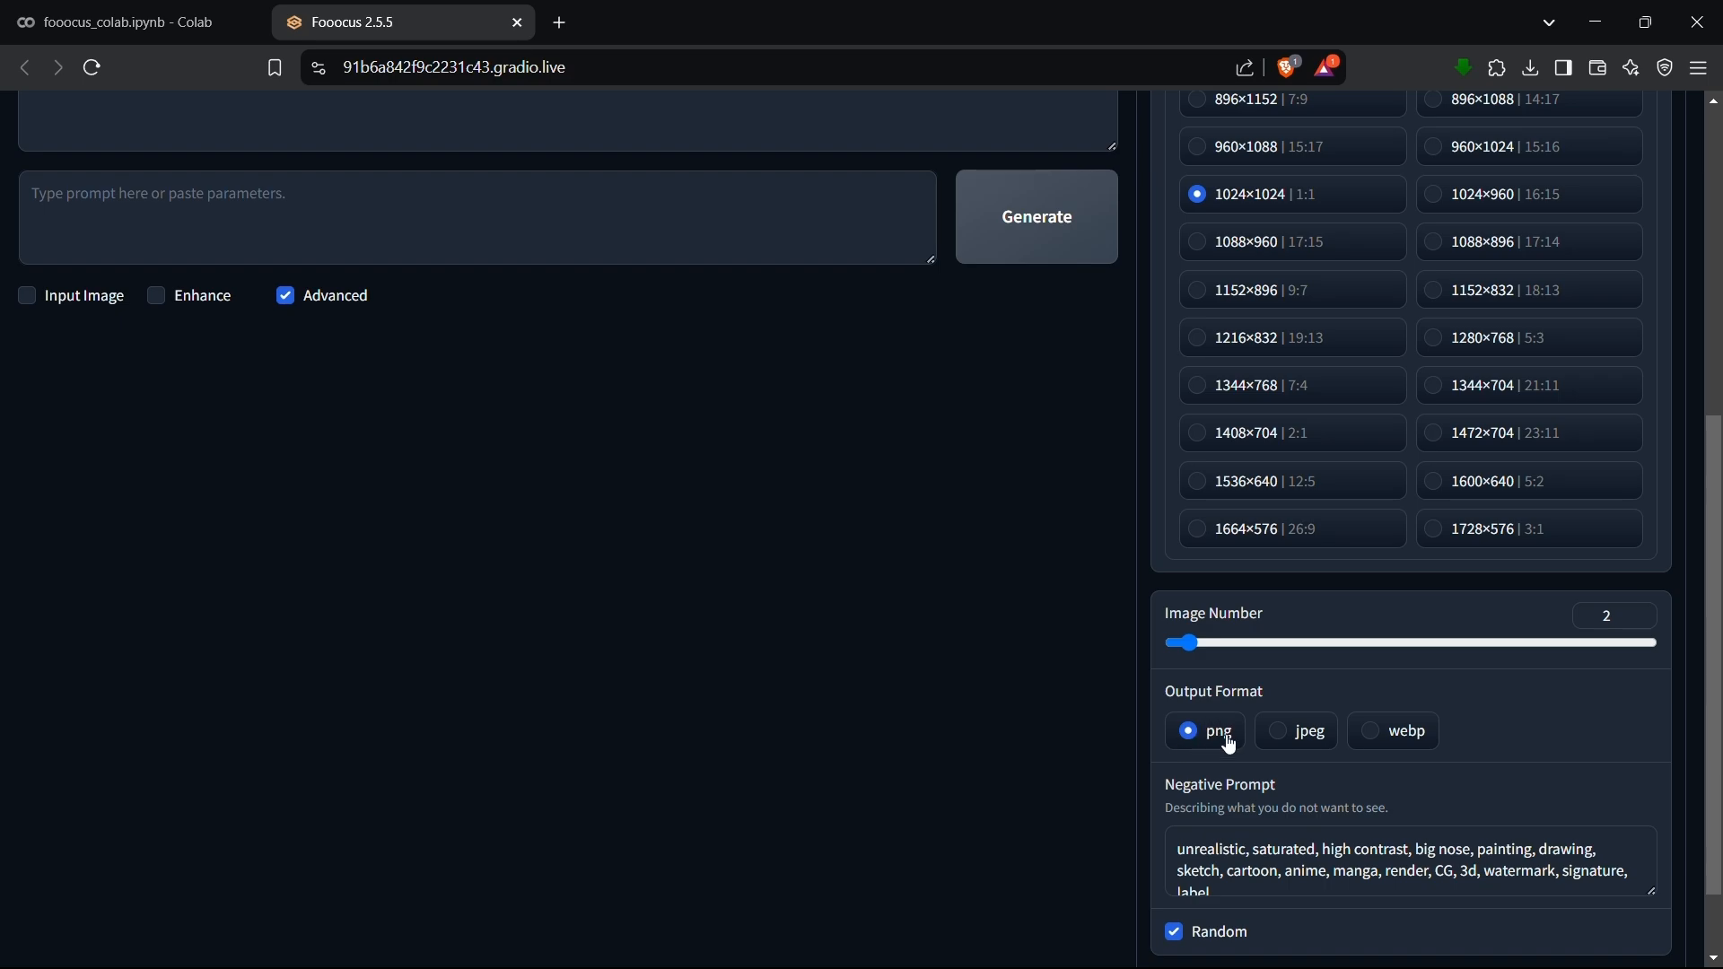
{"action": "scroll", "coordinate": [1243, 706], "scroll_direction": "down", "scroll_amount": 1}
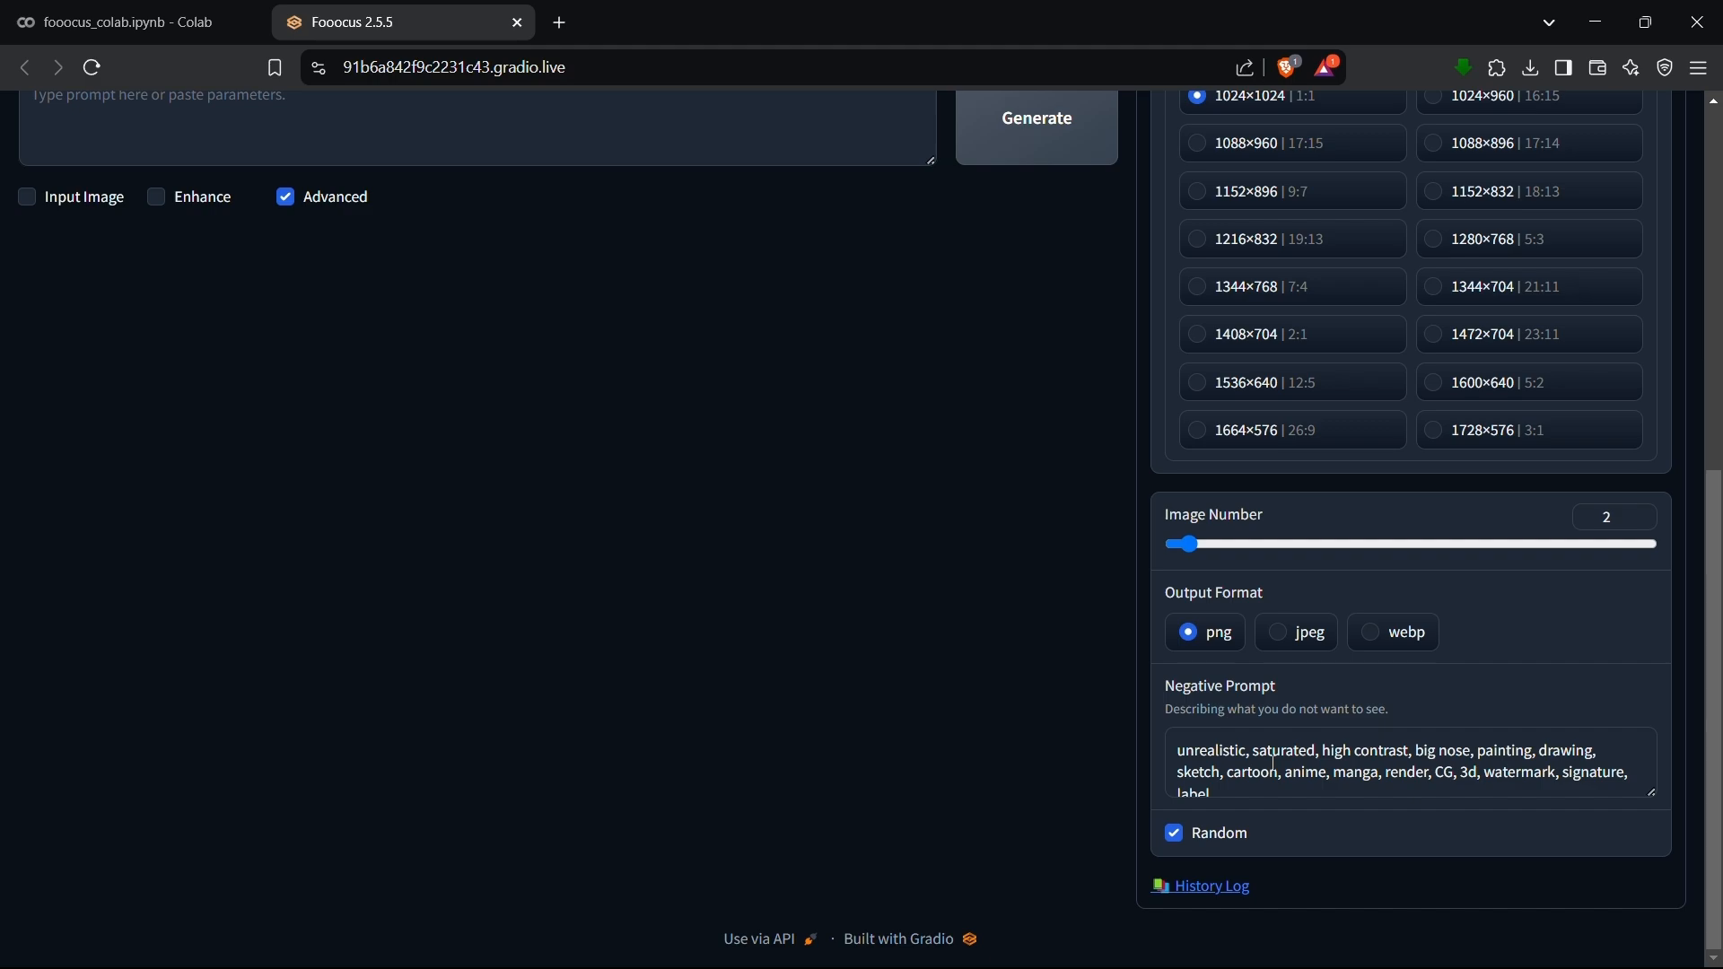
{"action": "scroll", "coordinate": [1009, 650], "scroll_direction": "up", "scroll_amount": 7}
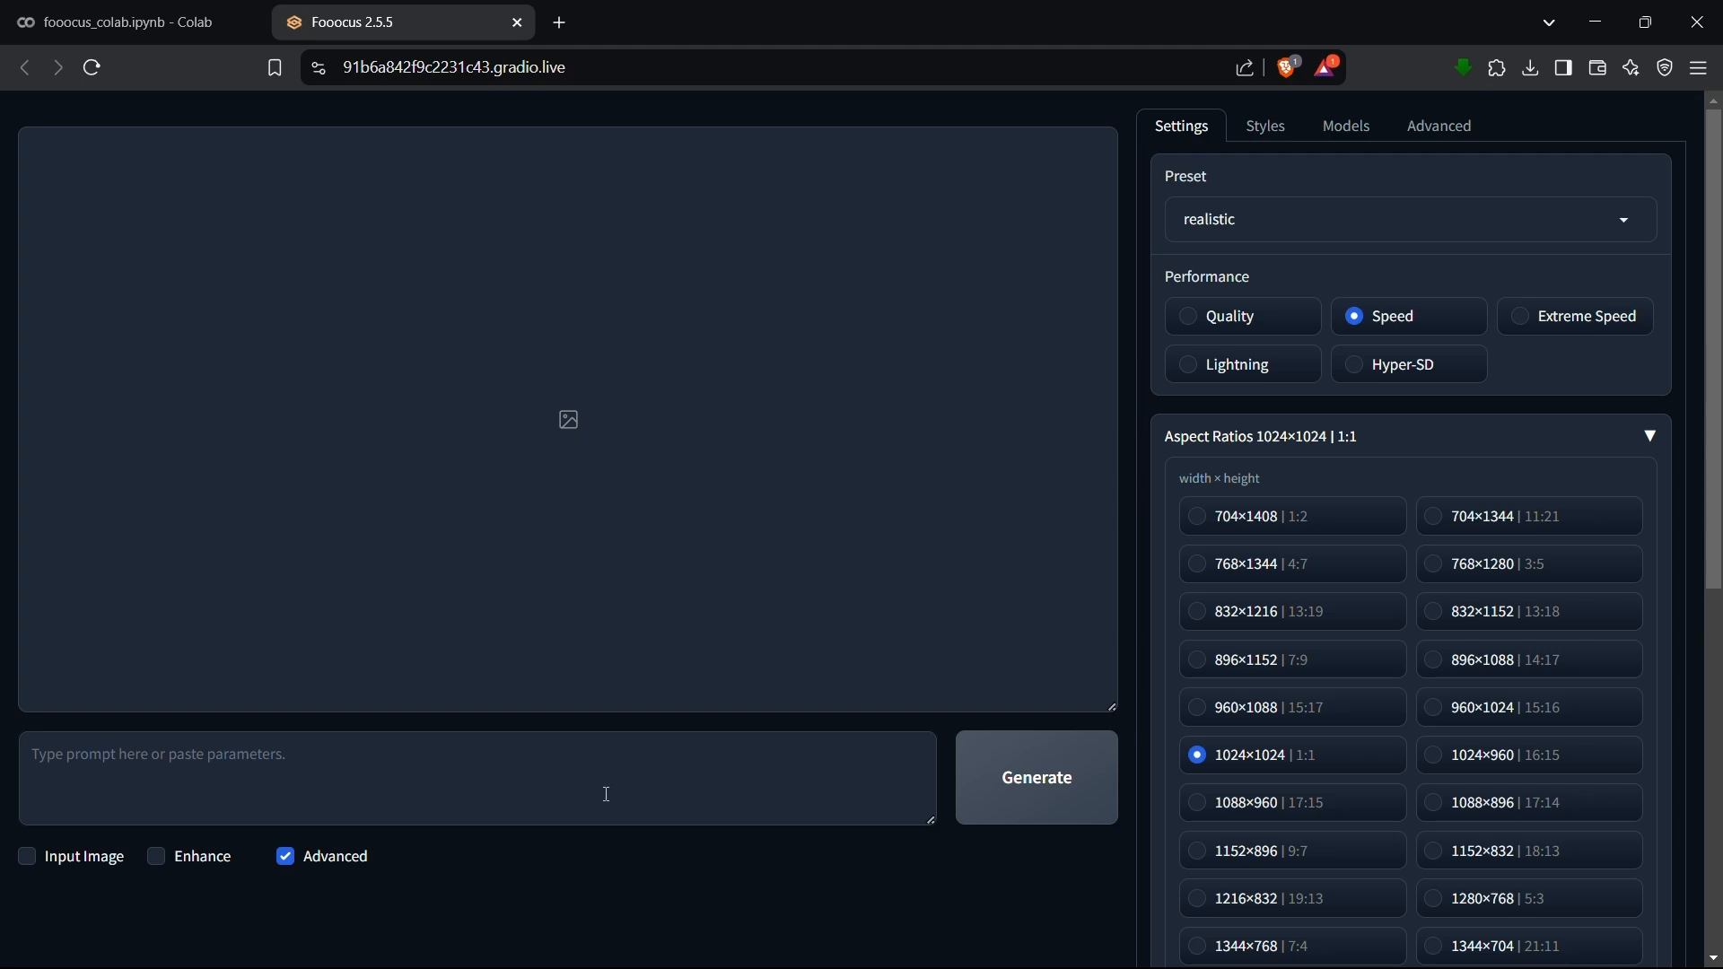
Fill the prompt with the clipboard-history text describing an ultra-realistic portrait of a woman on a sunset beach and generate the images.
{"action": "left_click", "coordinate": [460, 761]}
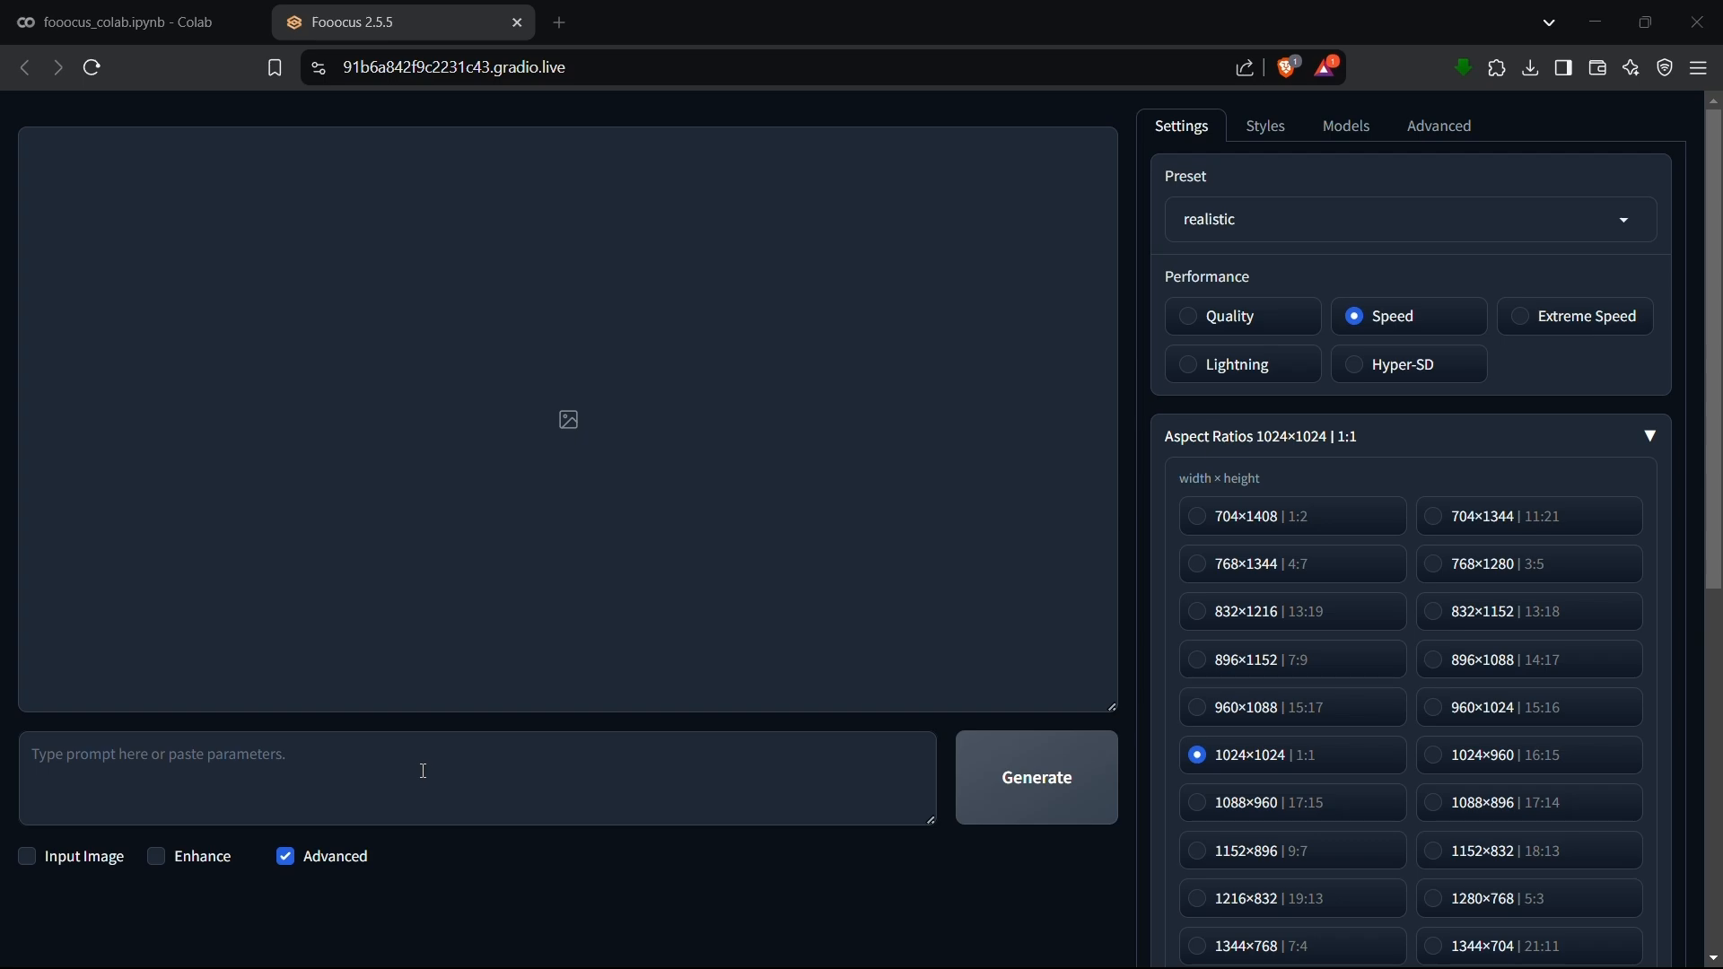
{"action": "left_click", "coordinate": [398, 768]}
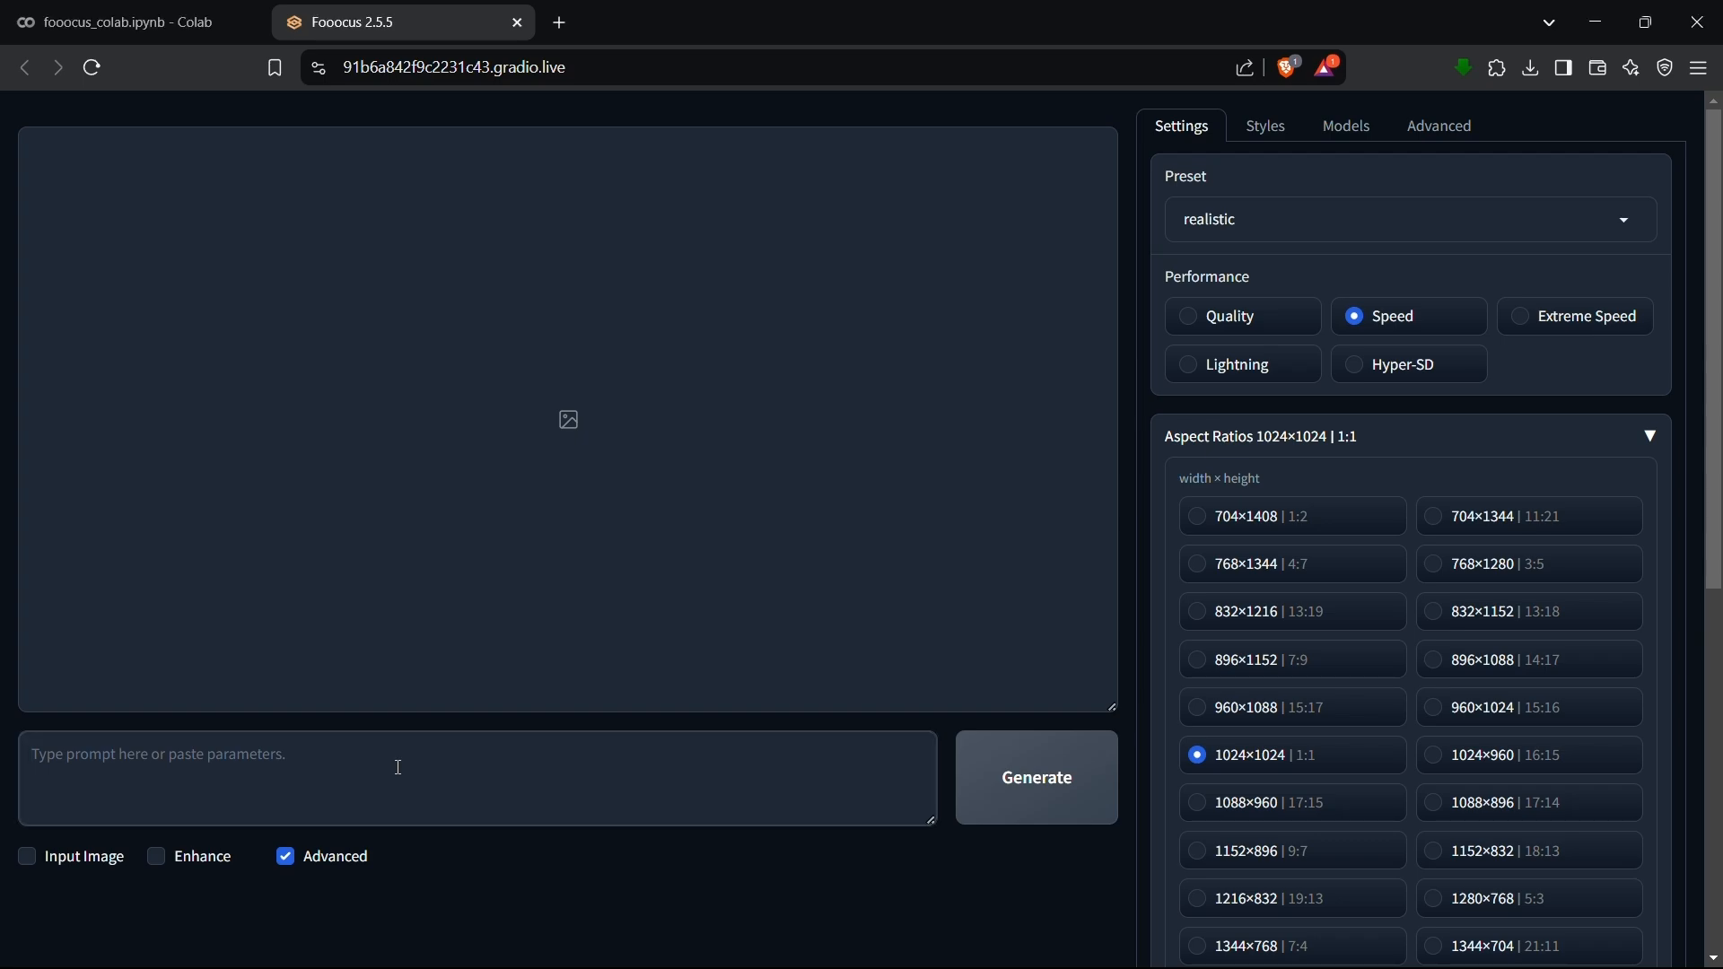
{"action": "key", "text": "super+v"}
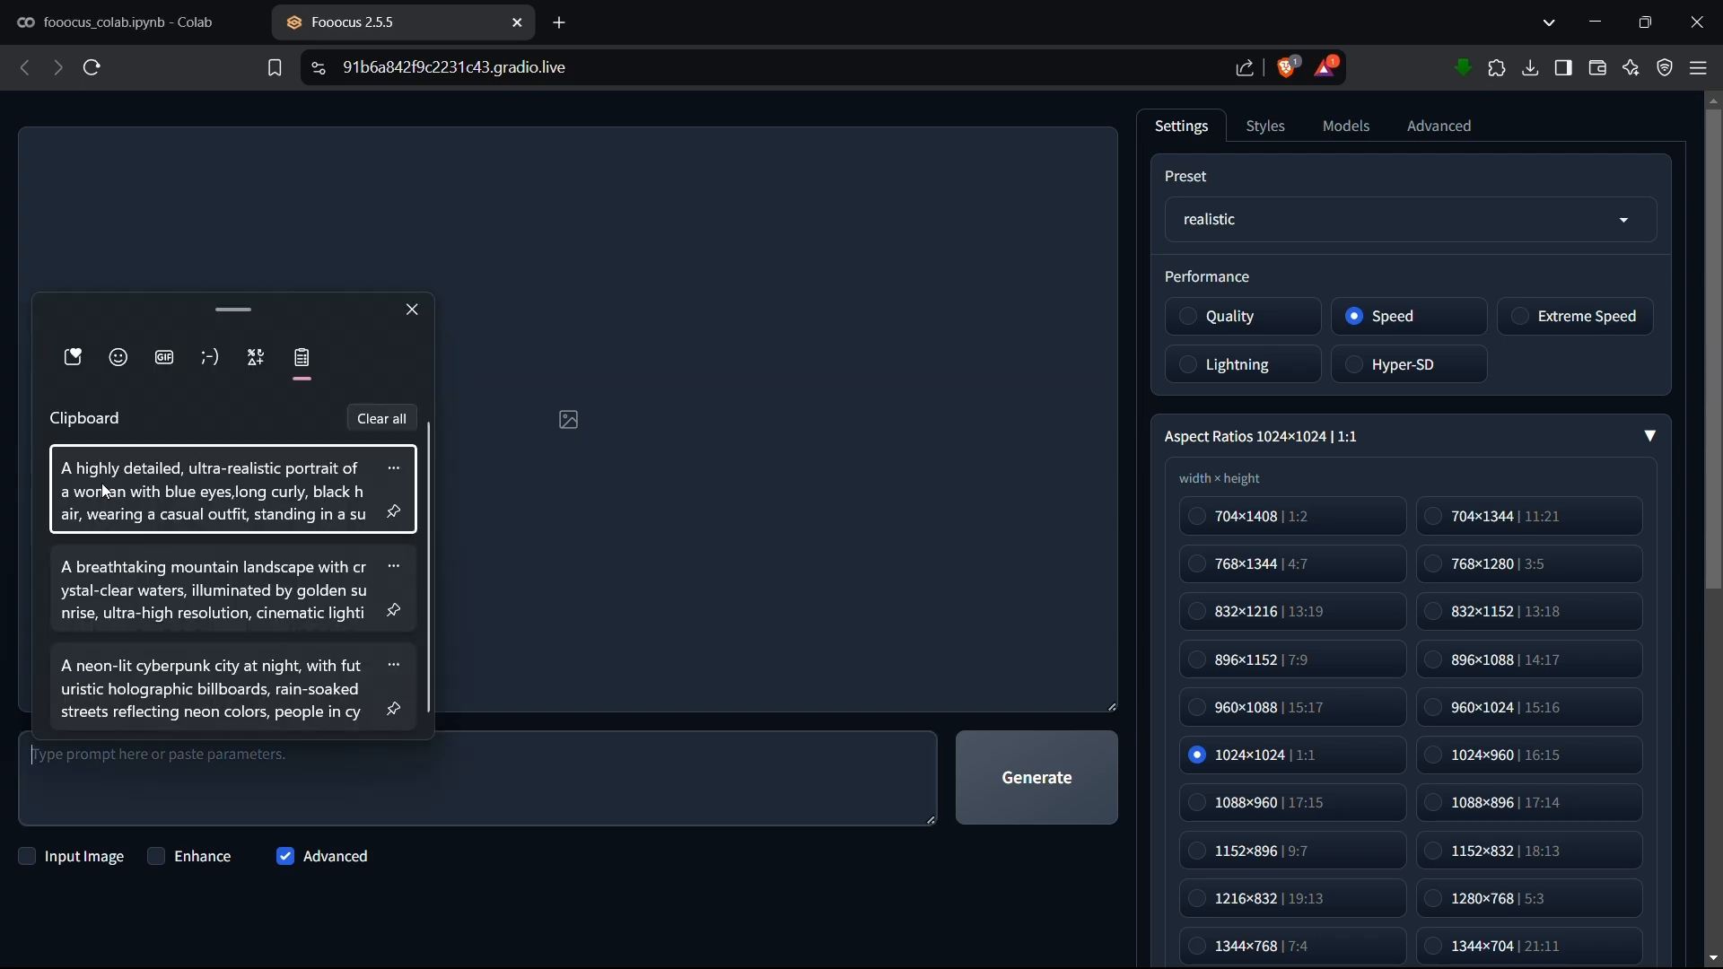
{"action": "left_click", "coordinate": [146, 488]}
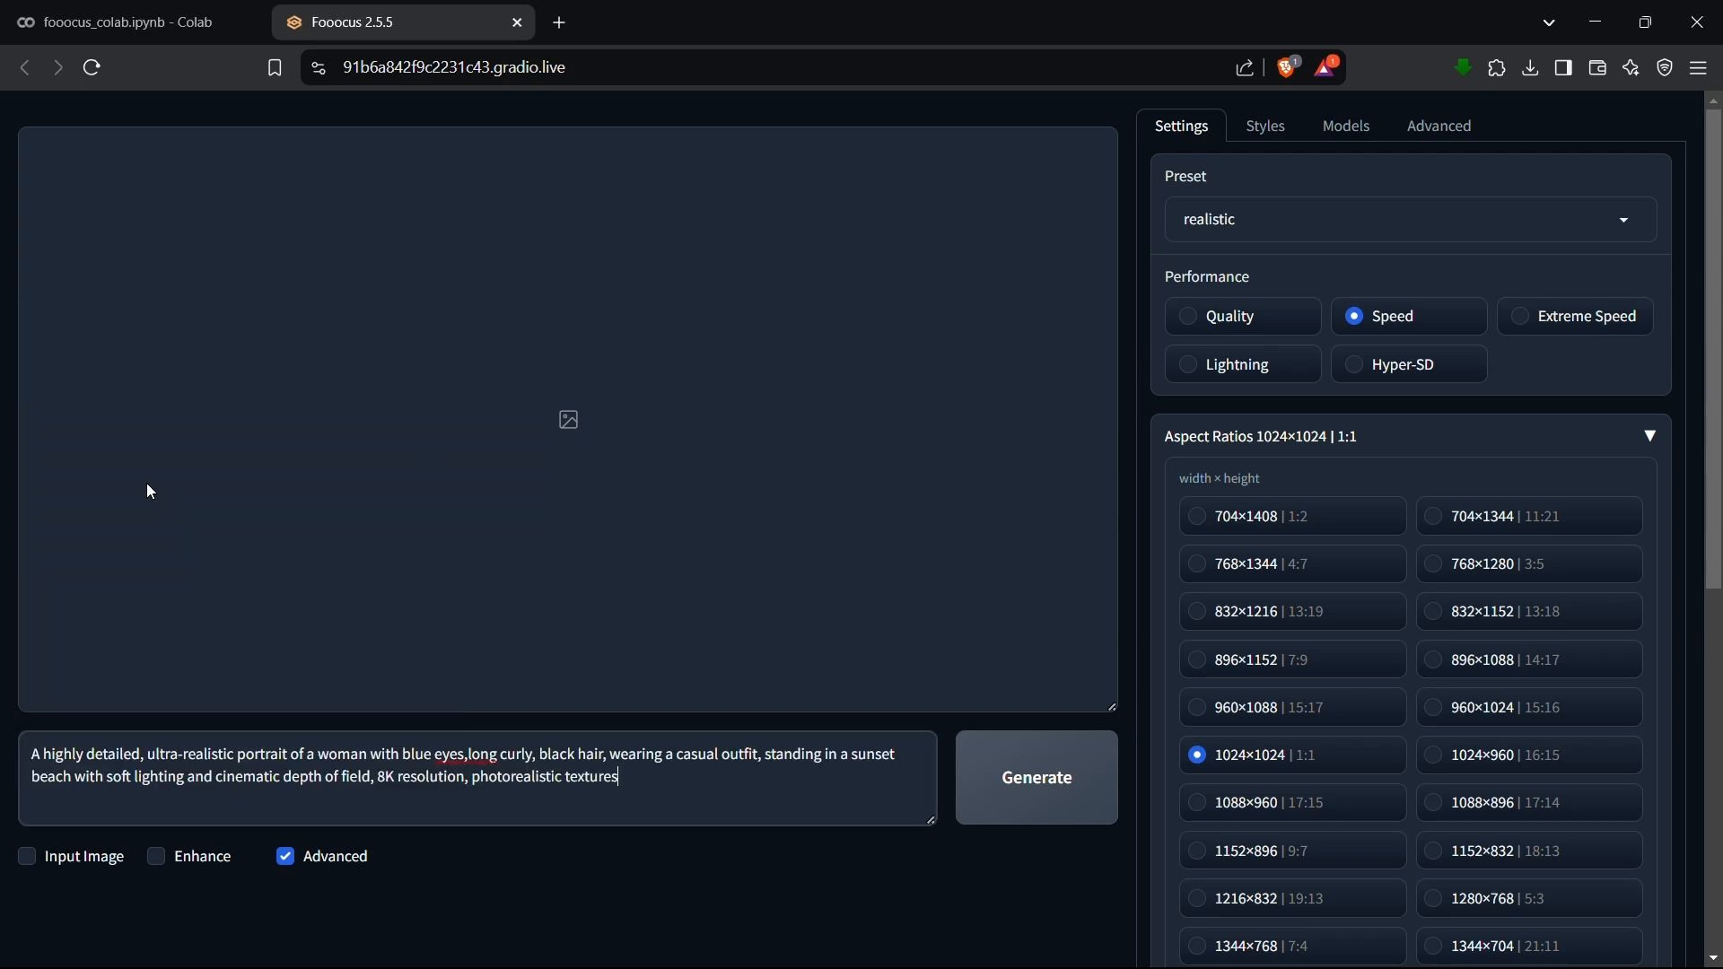
{"action": "left_click", "coordinate": [1035, 792]}
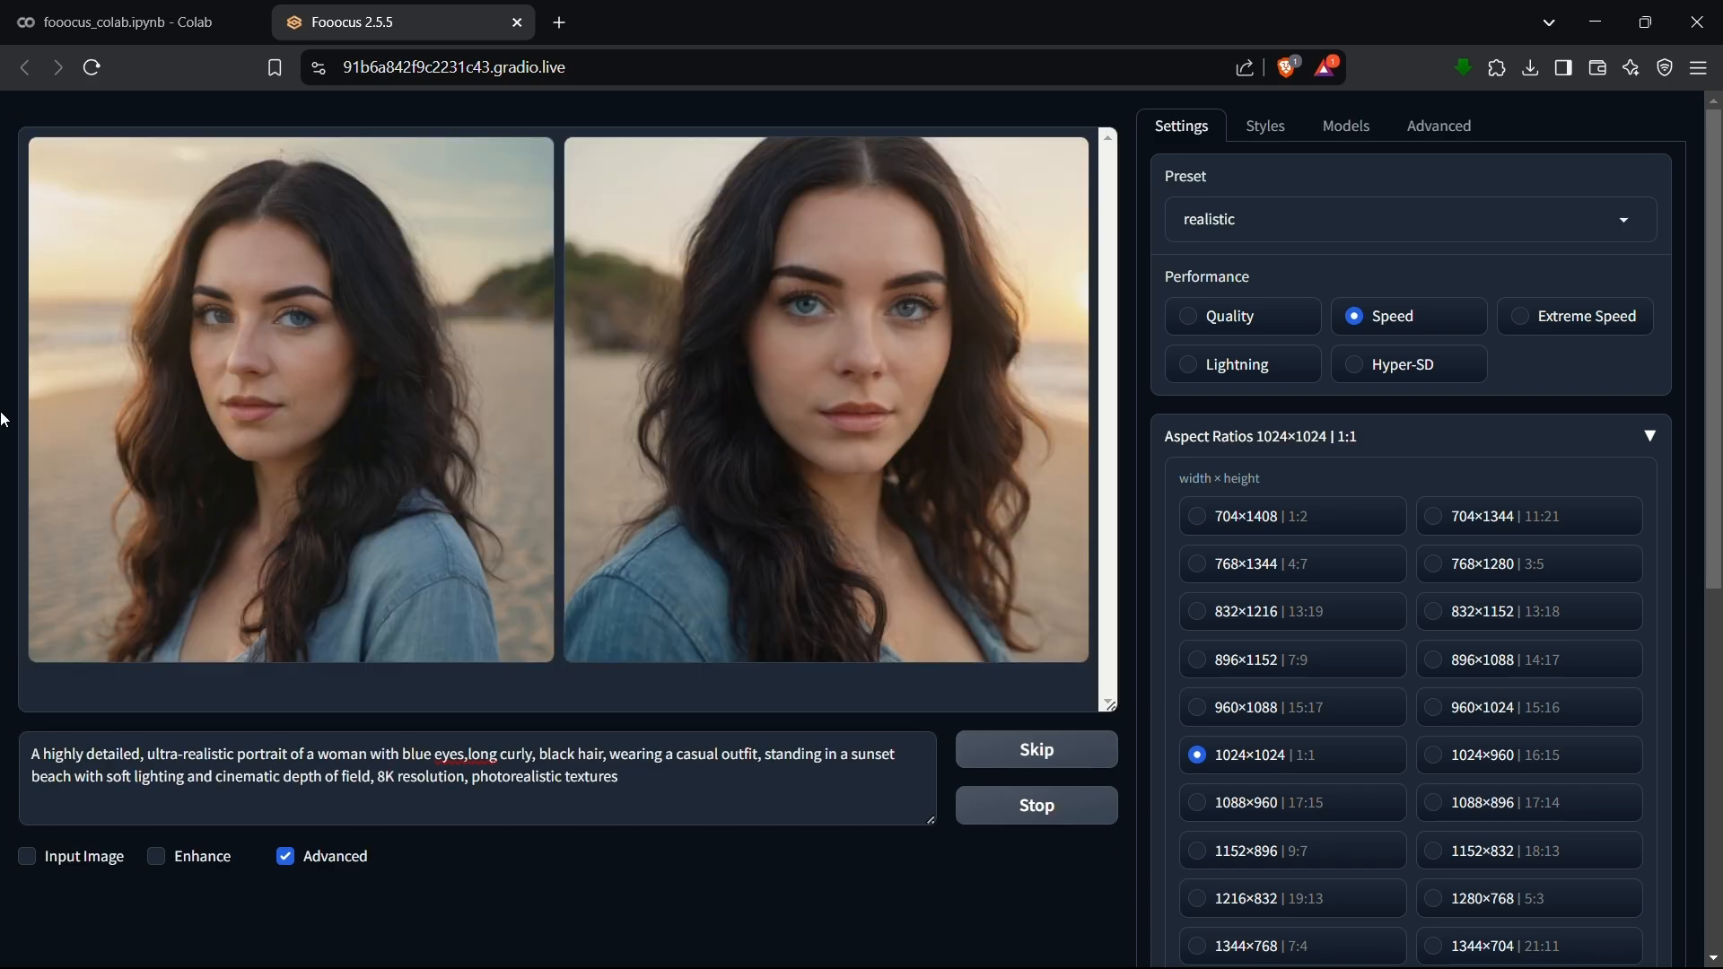
View both generated portraits enlarged, one after the other, and close the full-size viewer.
{"action": "left_click", "coordinate": [255, 395]}
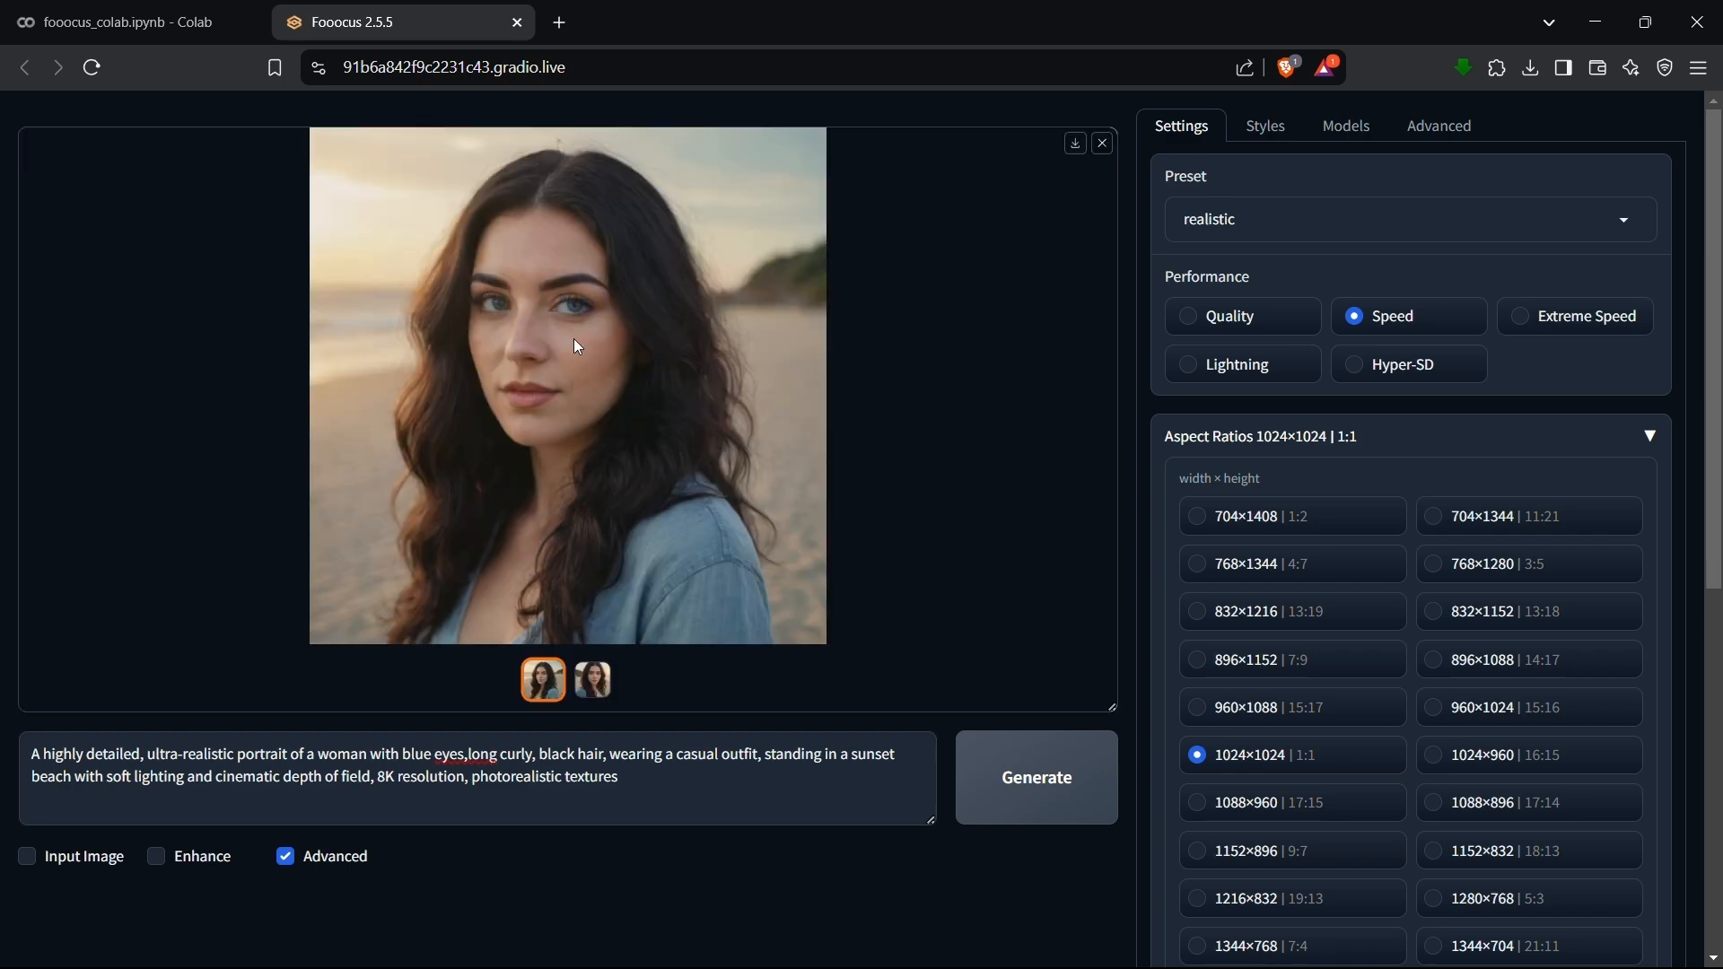
{"action": "left_click", "coordinate": [574, 337]}
{"action": "left_click", "coordinate": [1677, 521]}
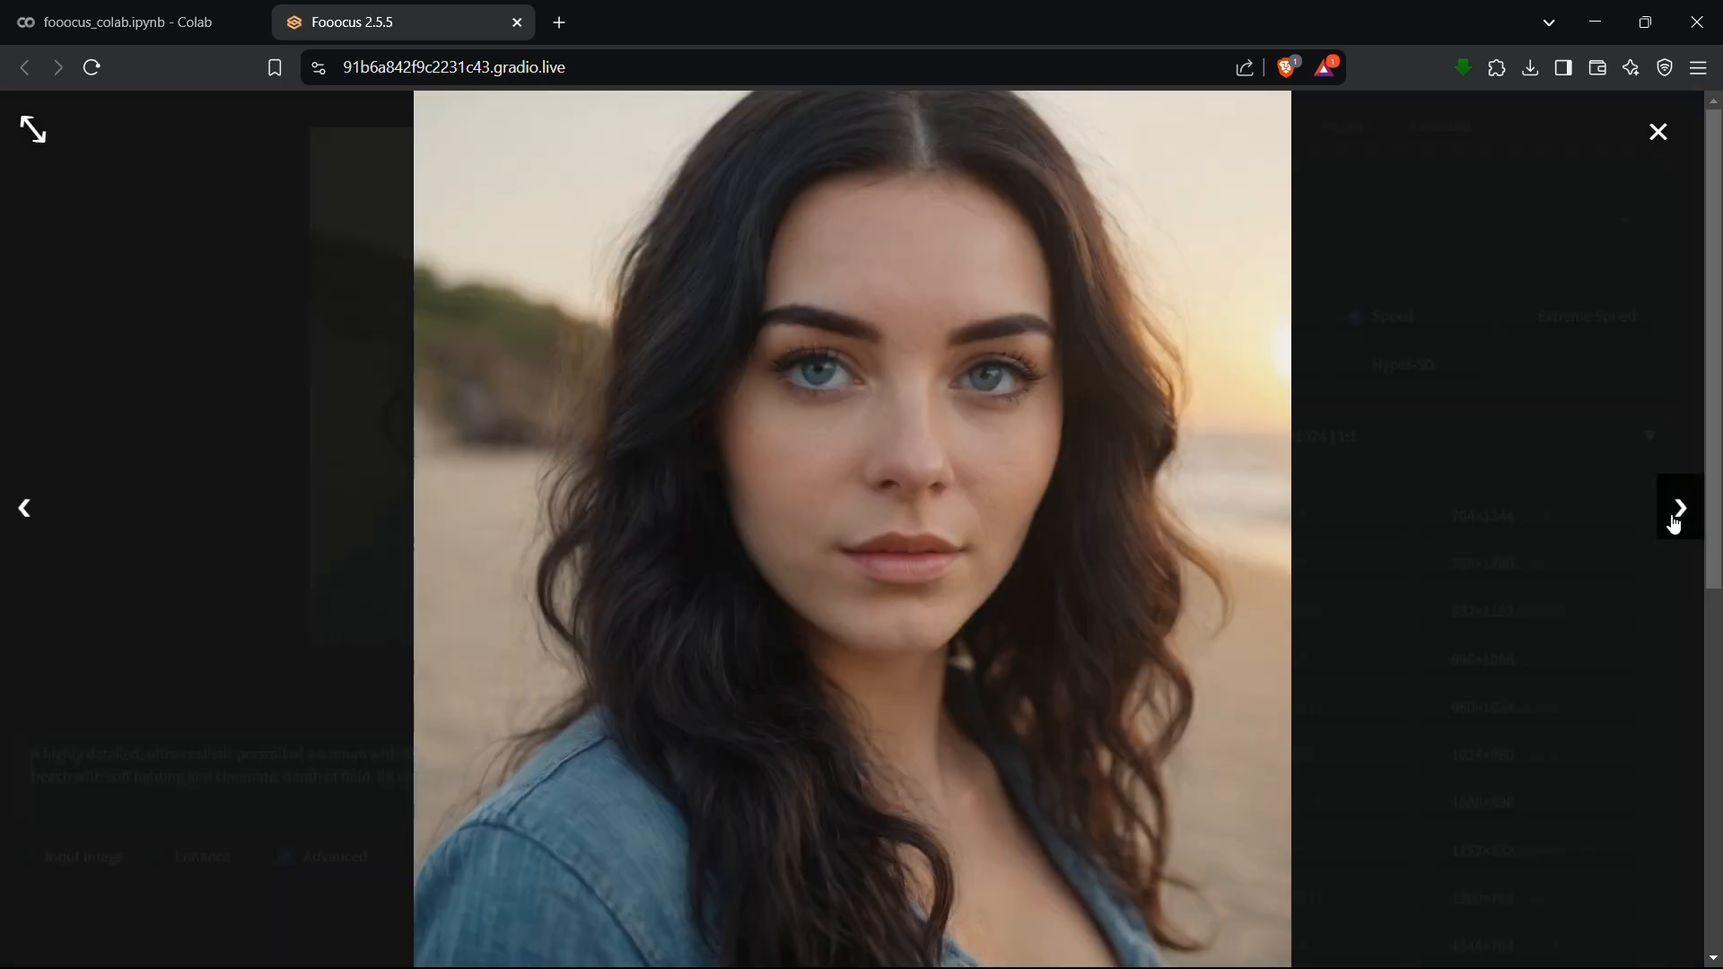
{"action": "left_click", "coordinate": [1658, 132]}
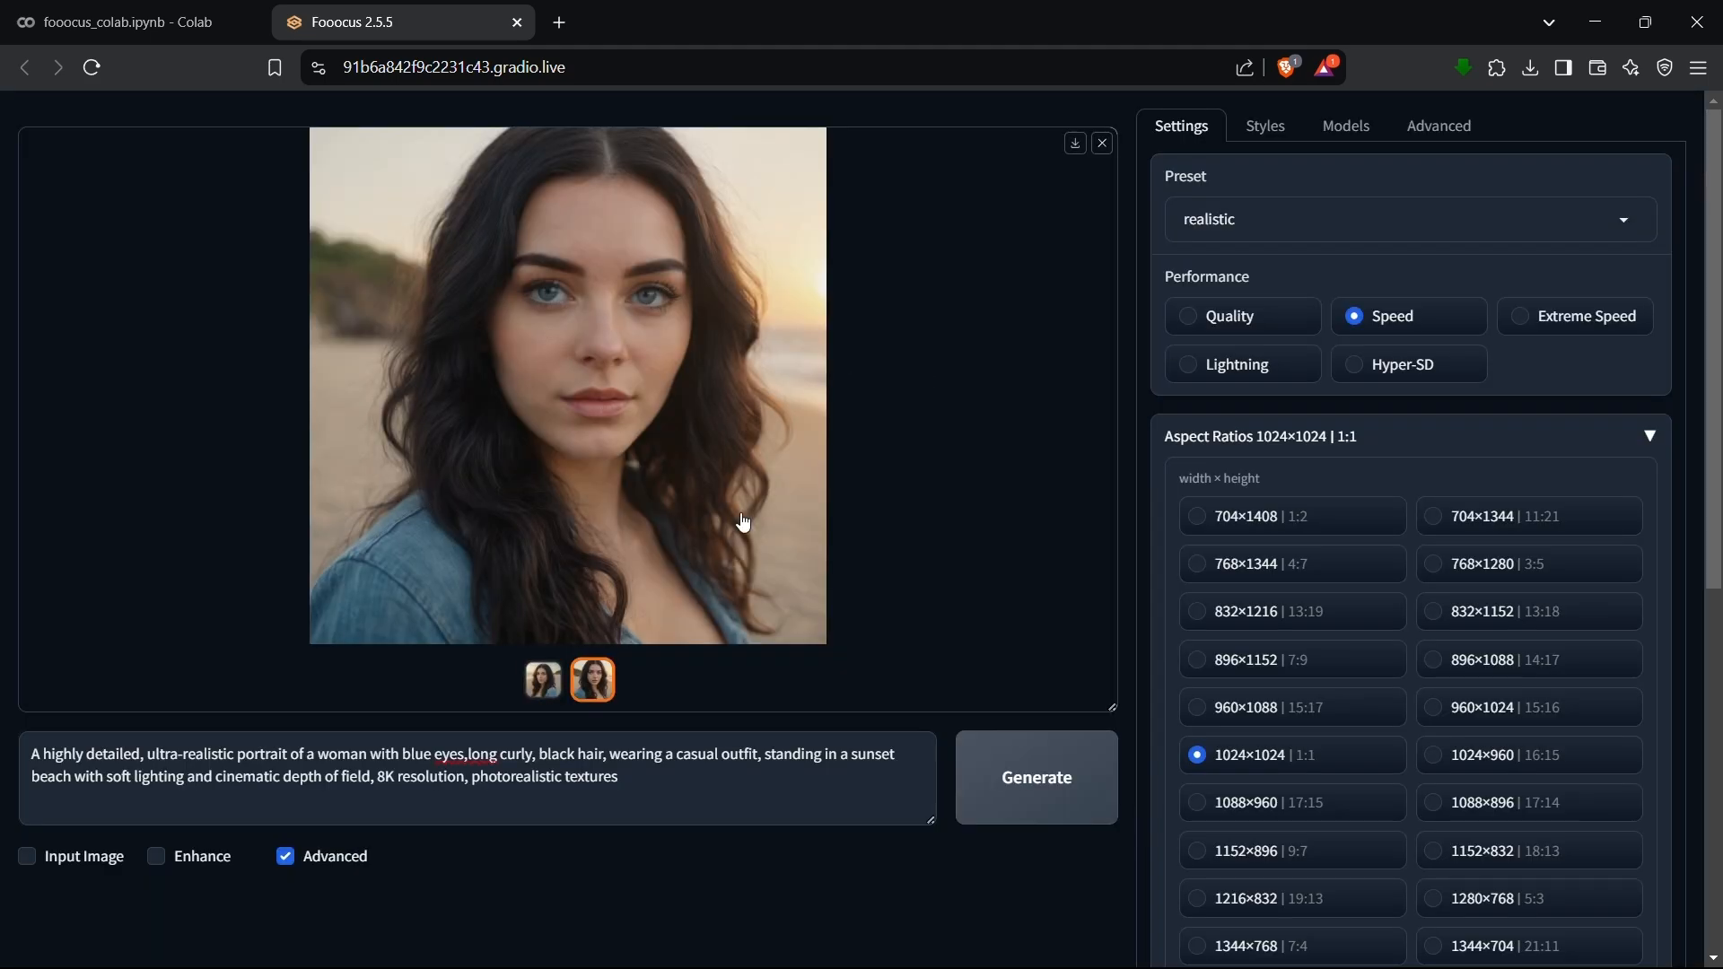
Download both generated portraits as PNG images into the Pictures folder.
{"action": "left_click", "coordinate": [1076, 144]}
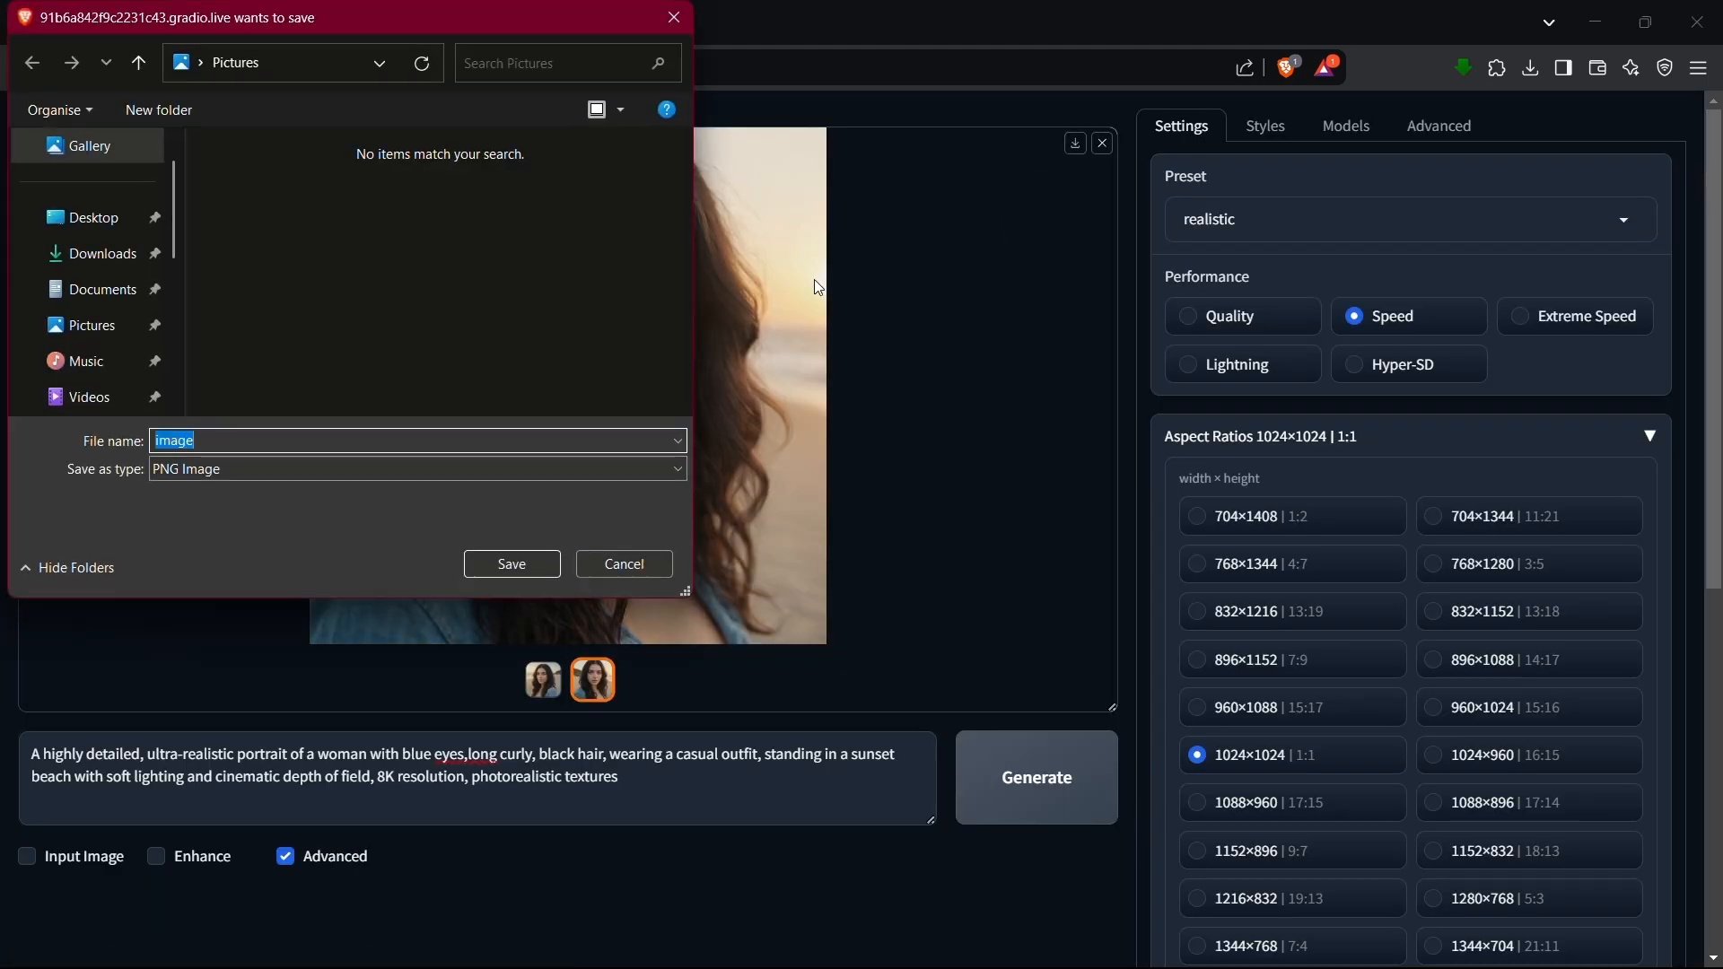
{"action": "left_click", "coordinate": [535, 558]}
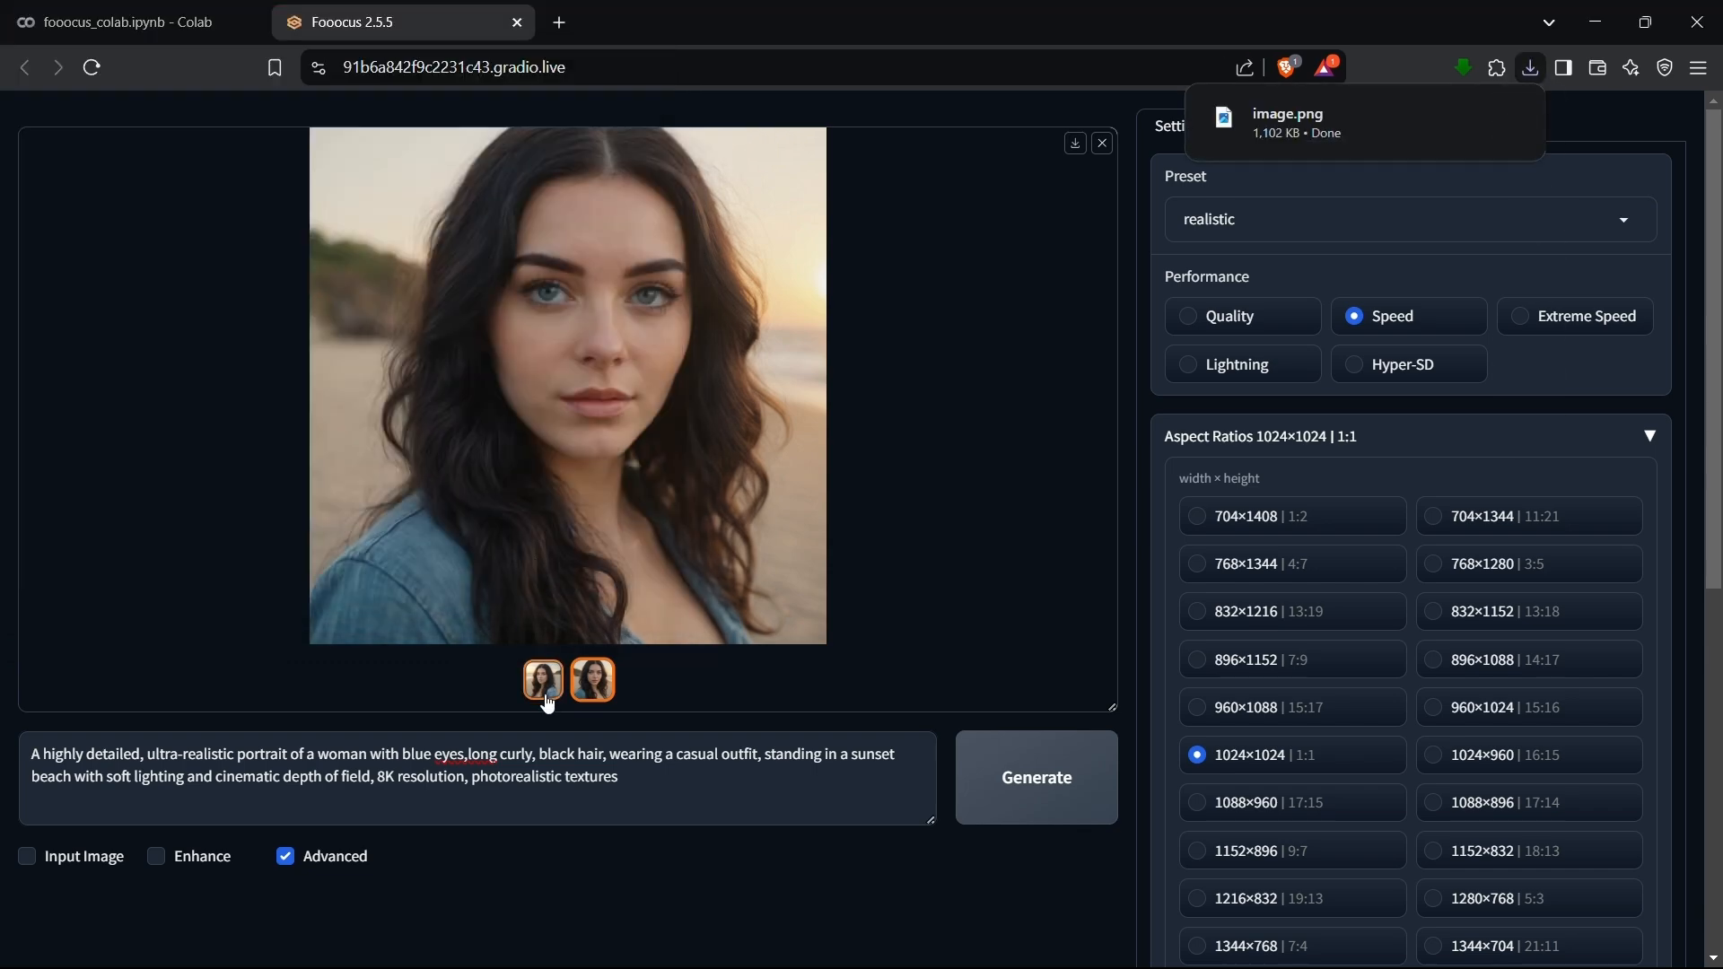
{"action": "left_click", "coordinate": [546, 669]}
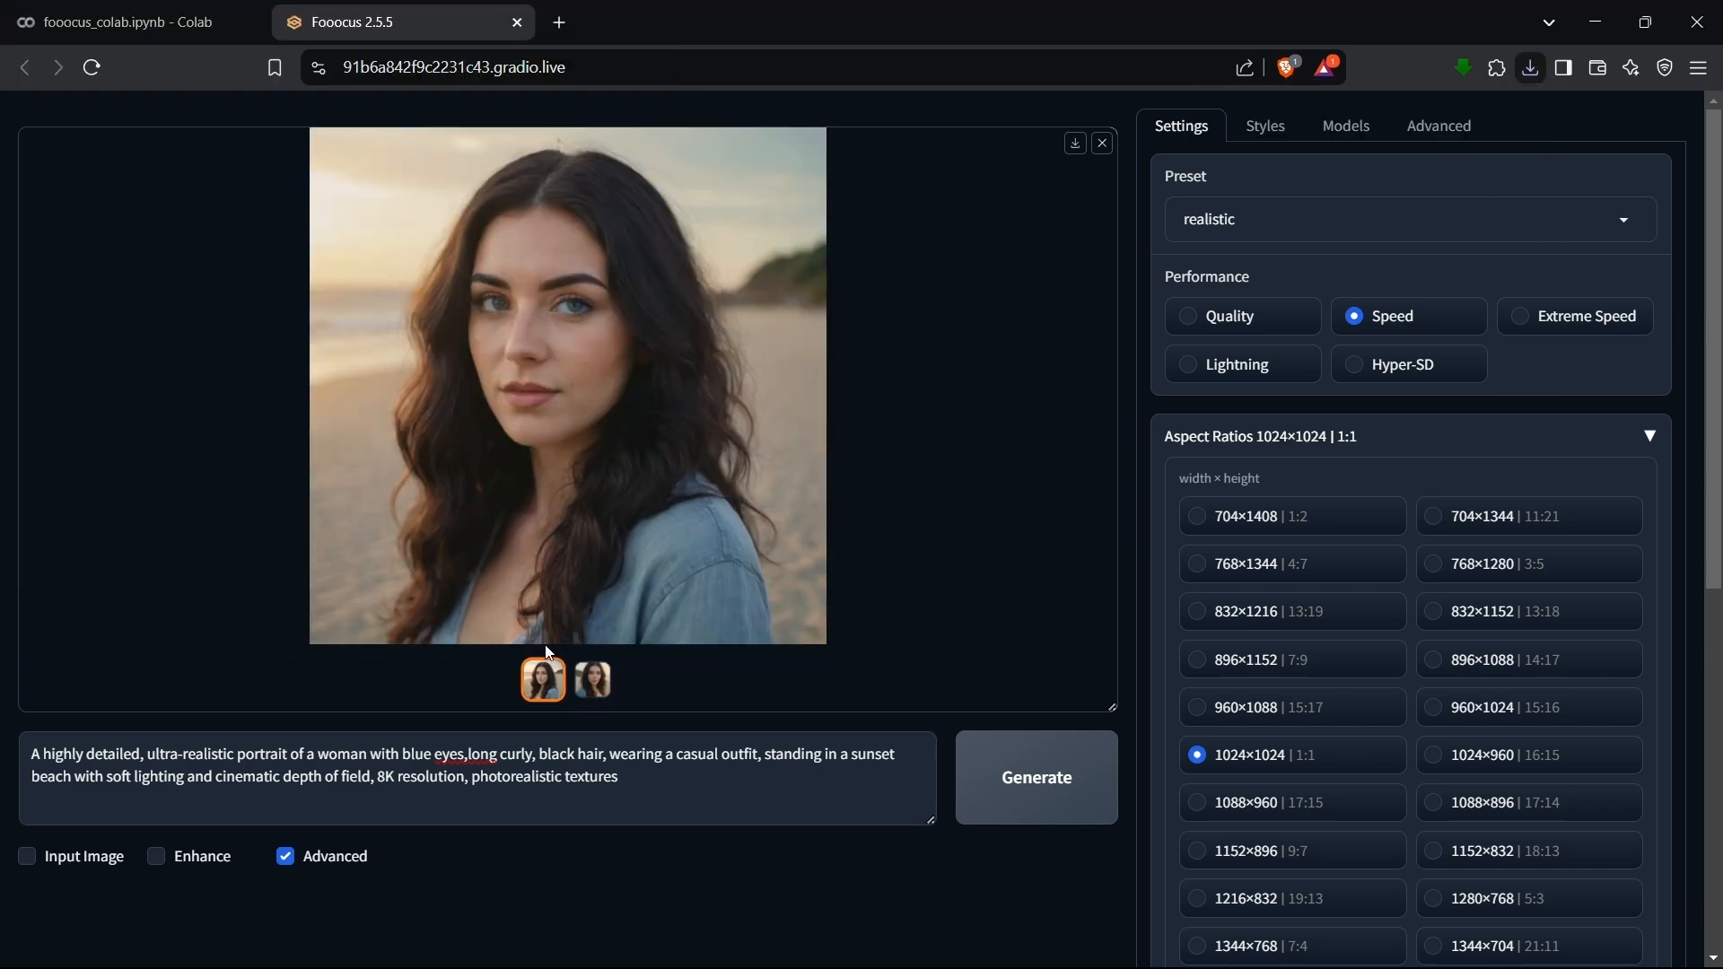
{"action": "left_click", "coordinate": [1074, 148]}
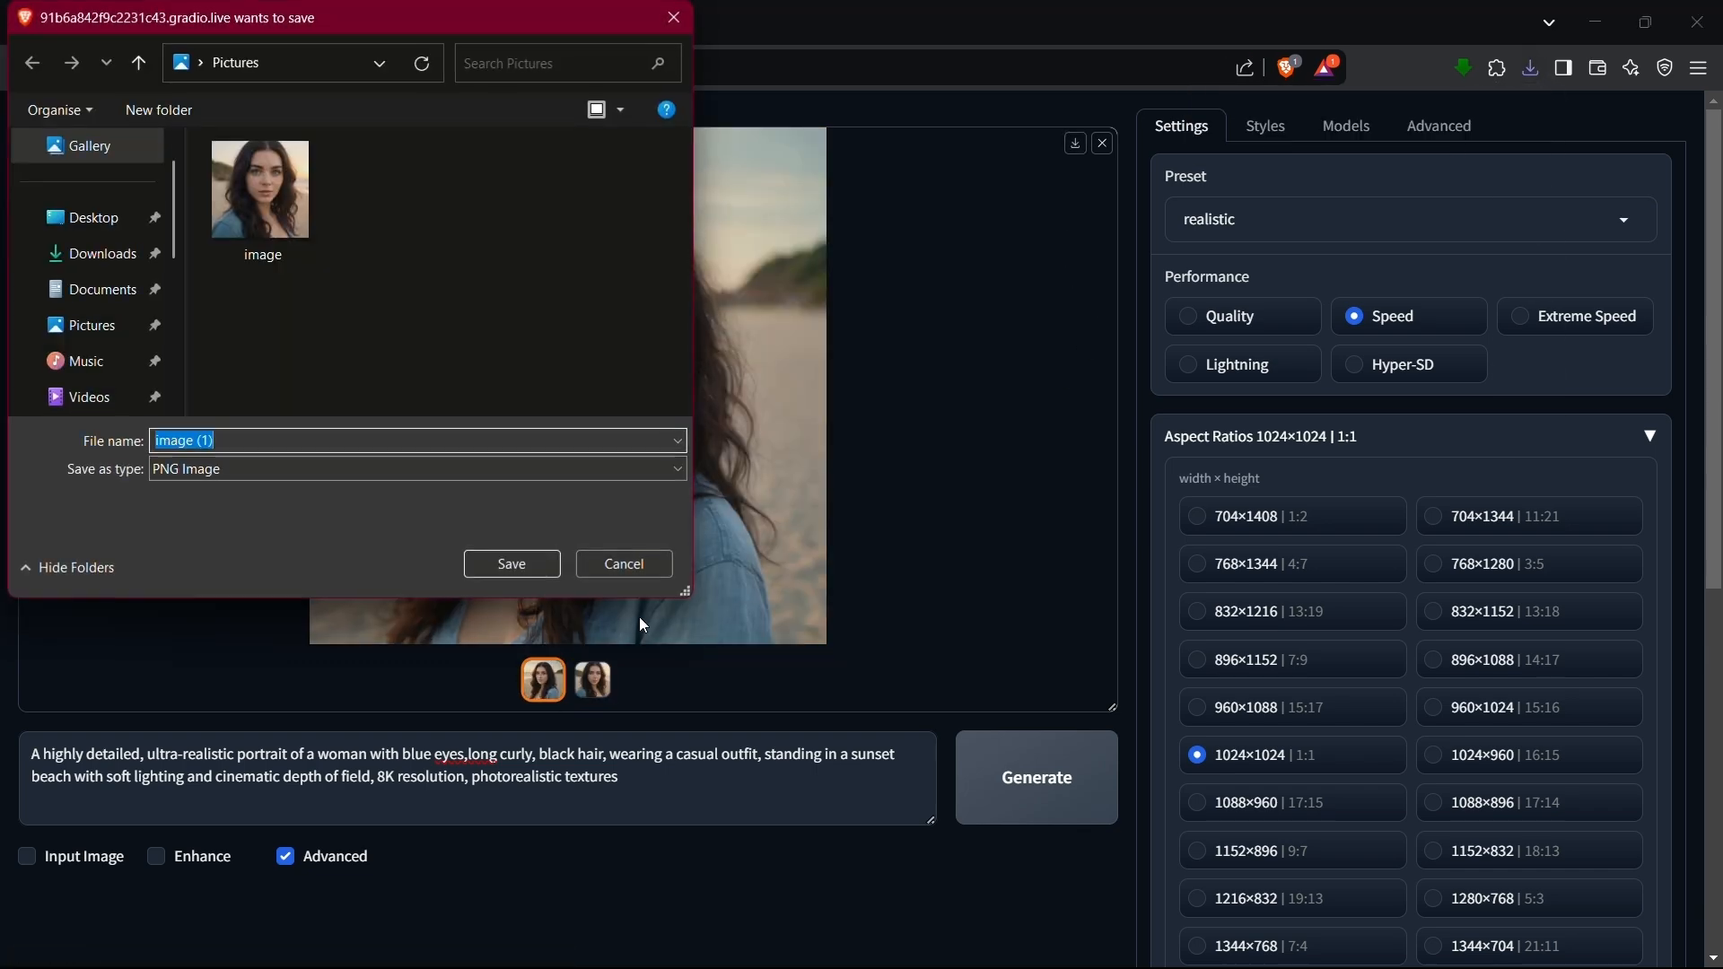
{"action": "left_click", "coordinate": [522, 572]}
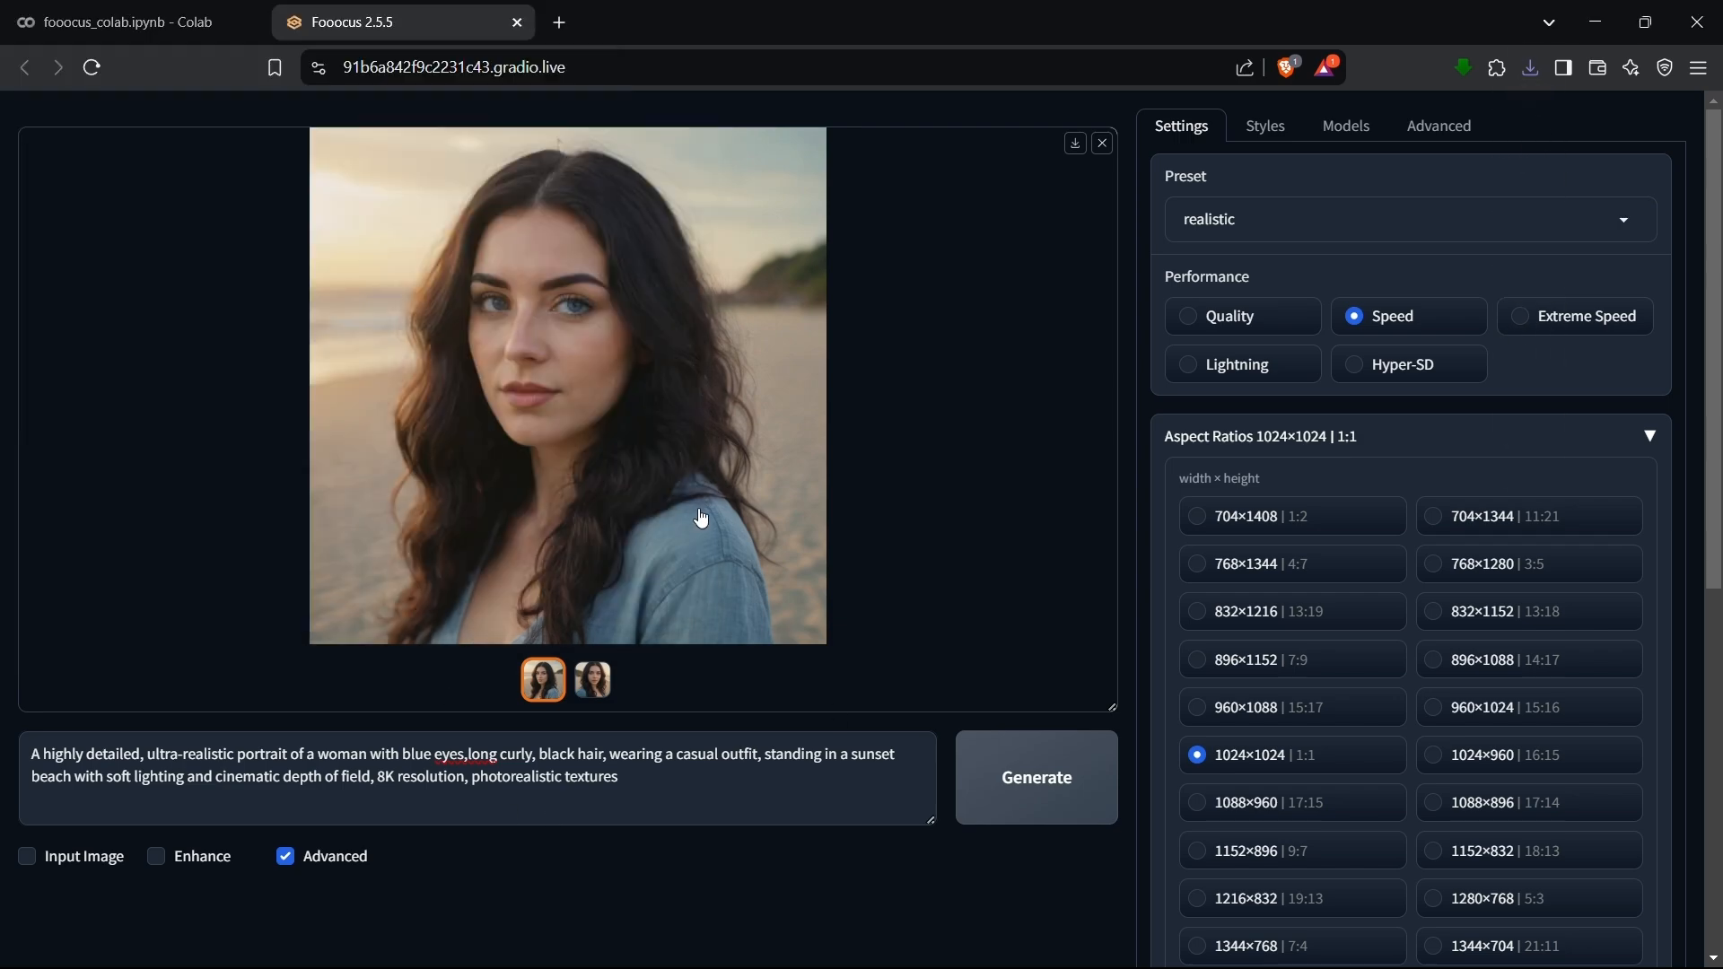
Replace the prompt with the clipboard-history text describing a breathtaking mountain landscape with crystal-clear waters at golden sunrise and generate the images.
{"action": "left_click", "coordinate": [585, 754]}
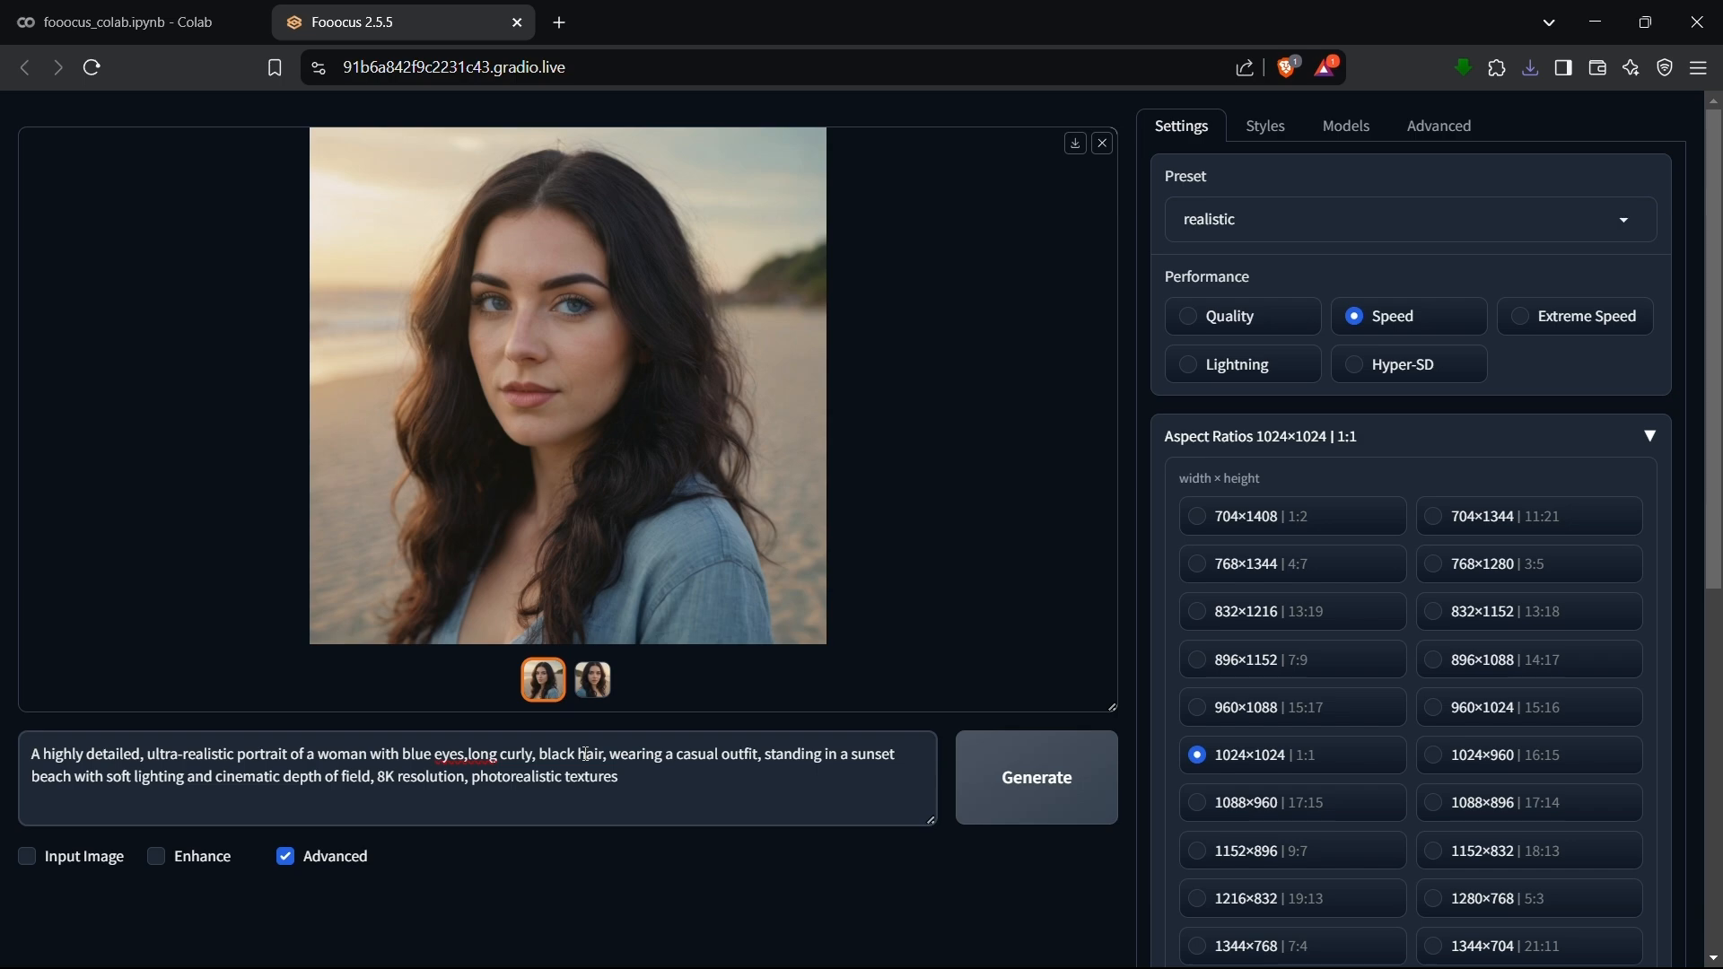
{"action": "key", "text": "ctrl+a"}
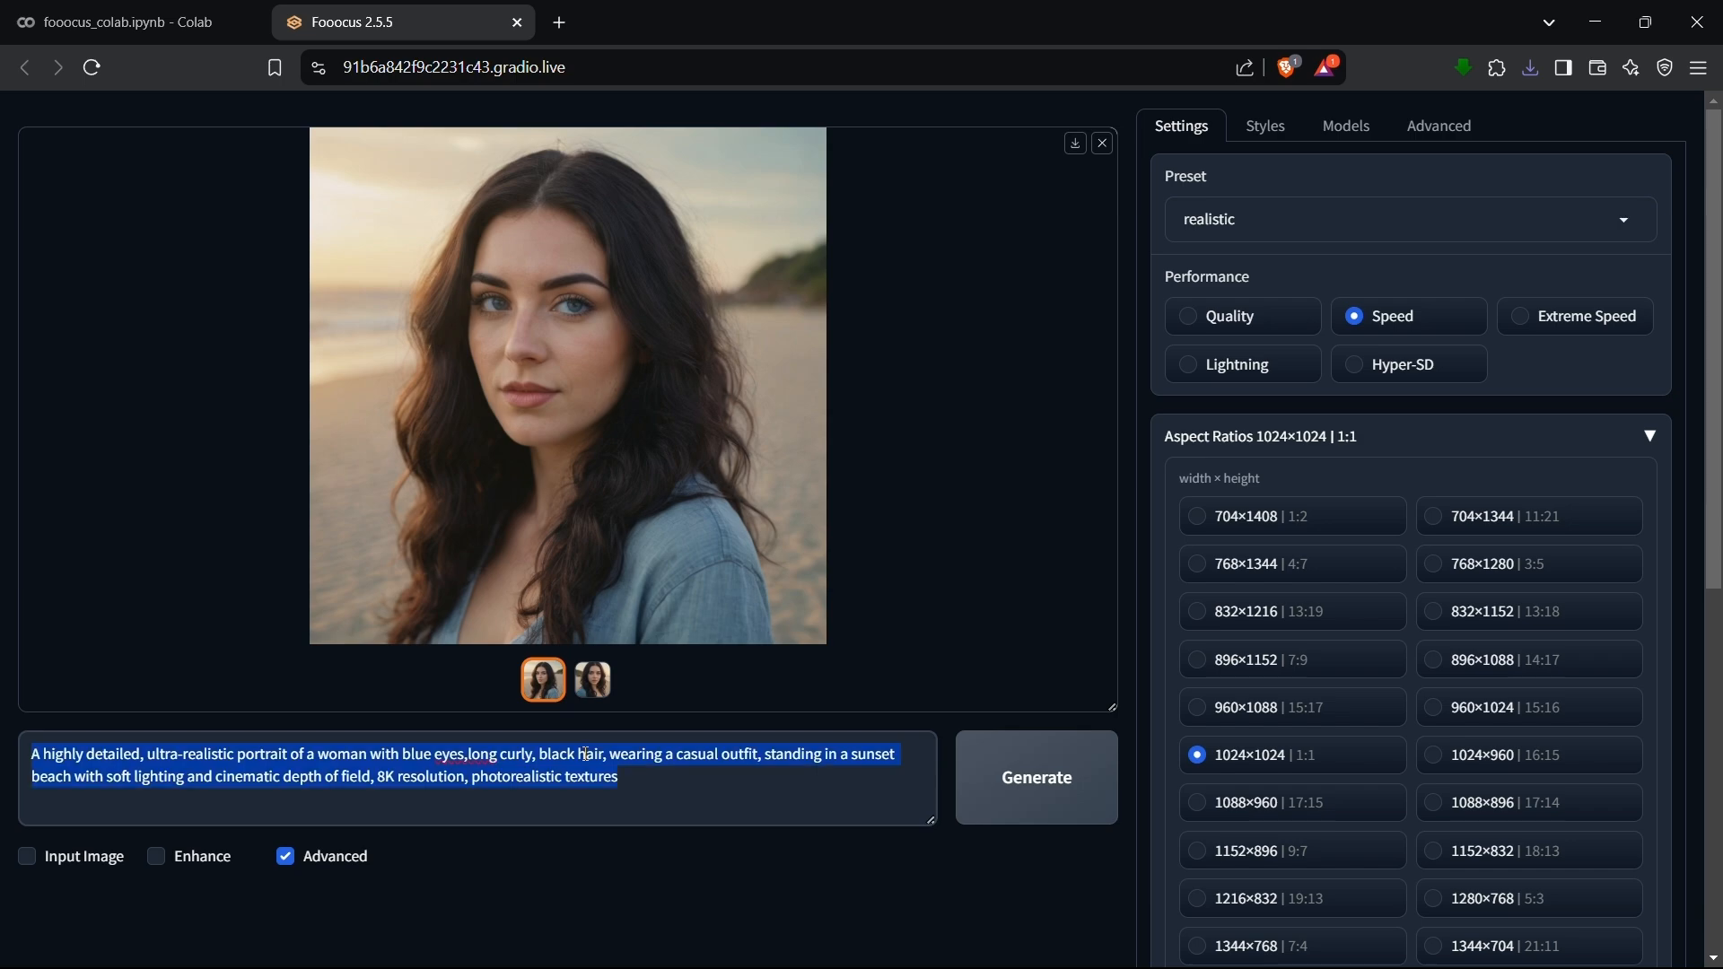
{"action": "key", "text": "BackSpace"}
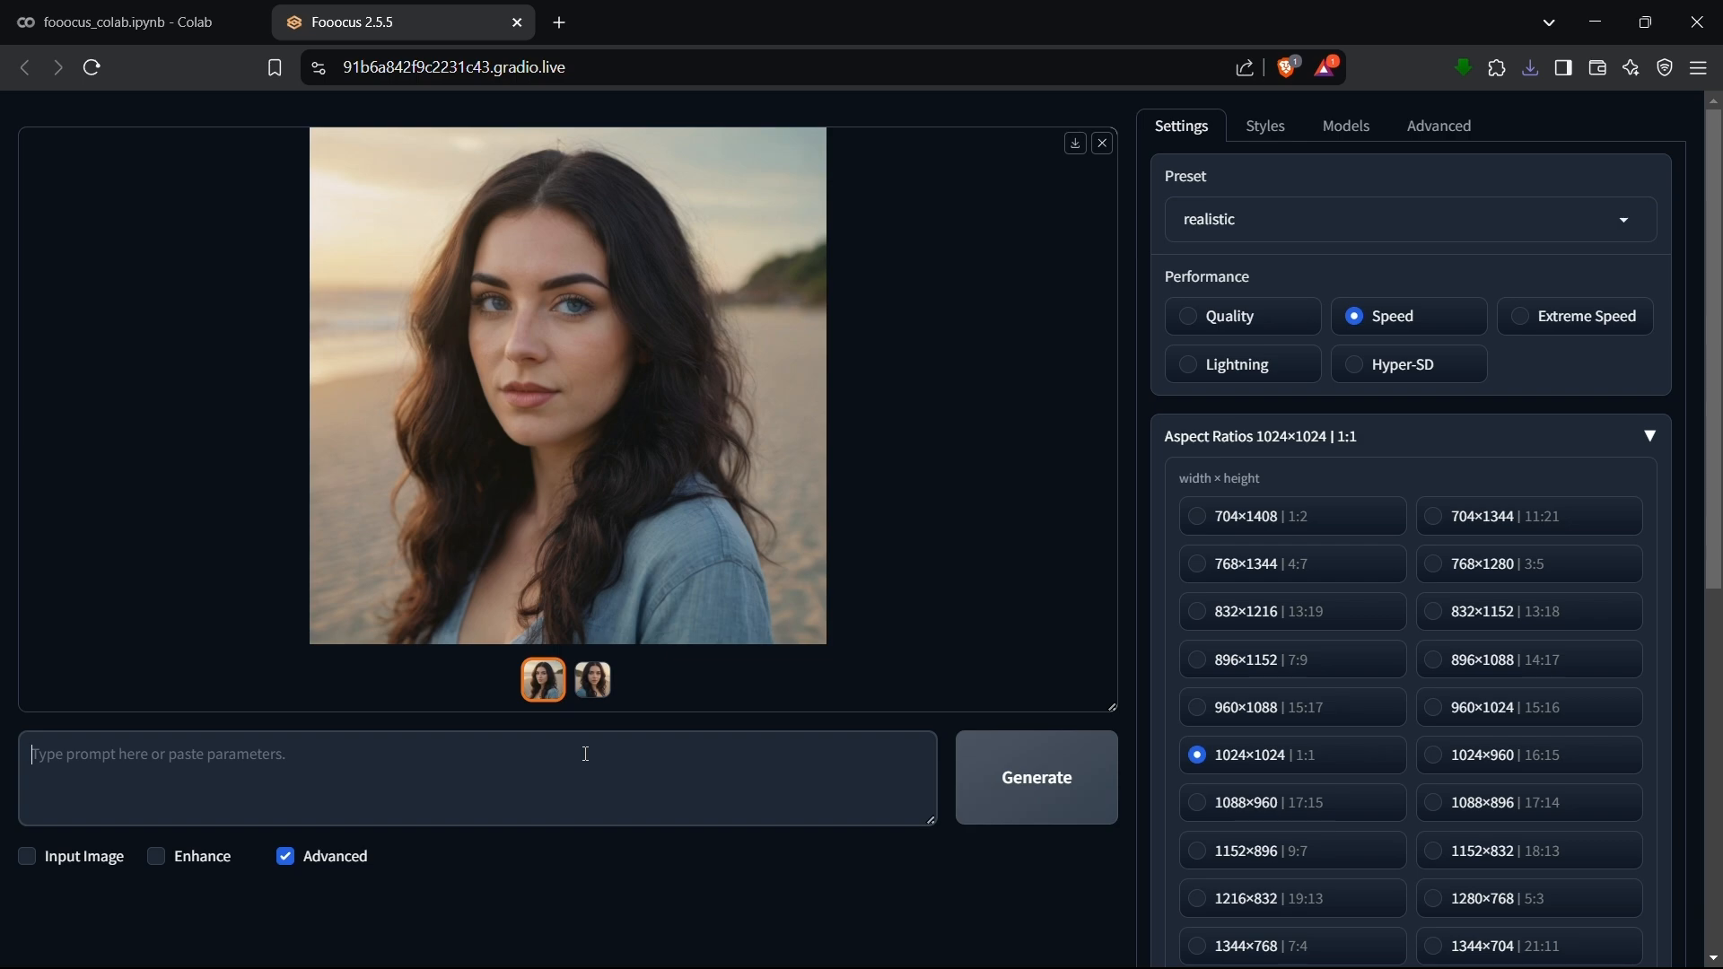
{"action": "key", "text": "super+v"}
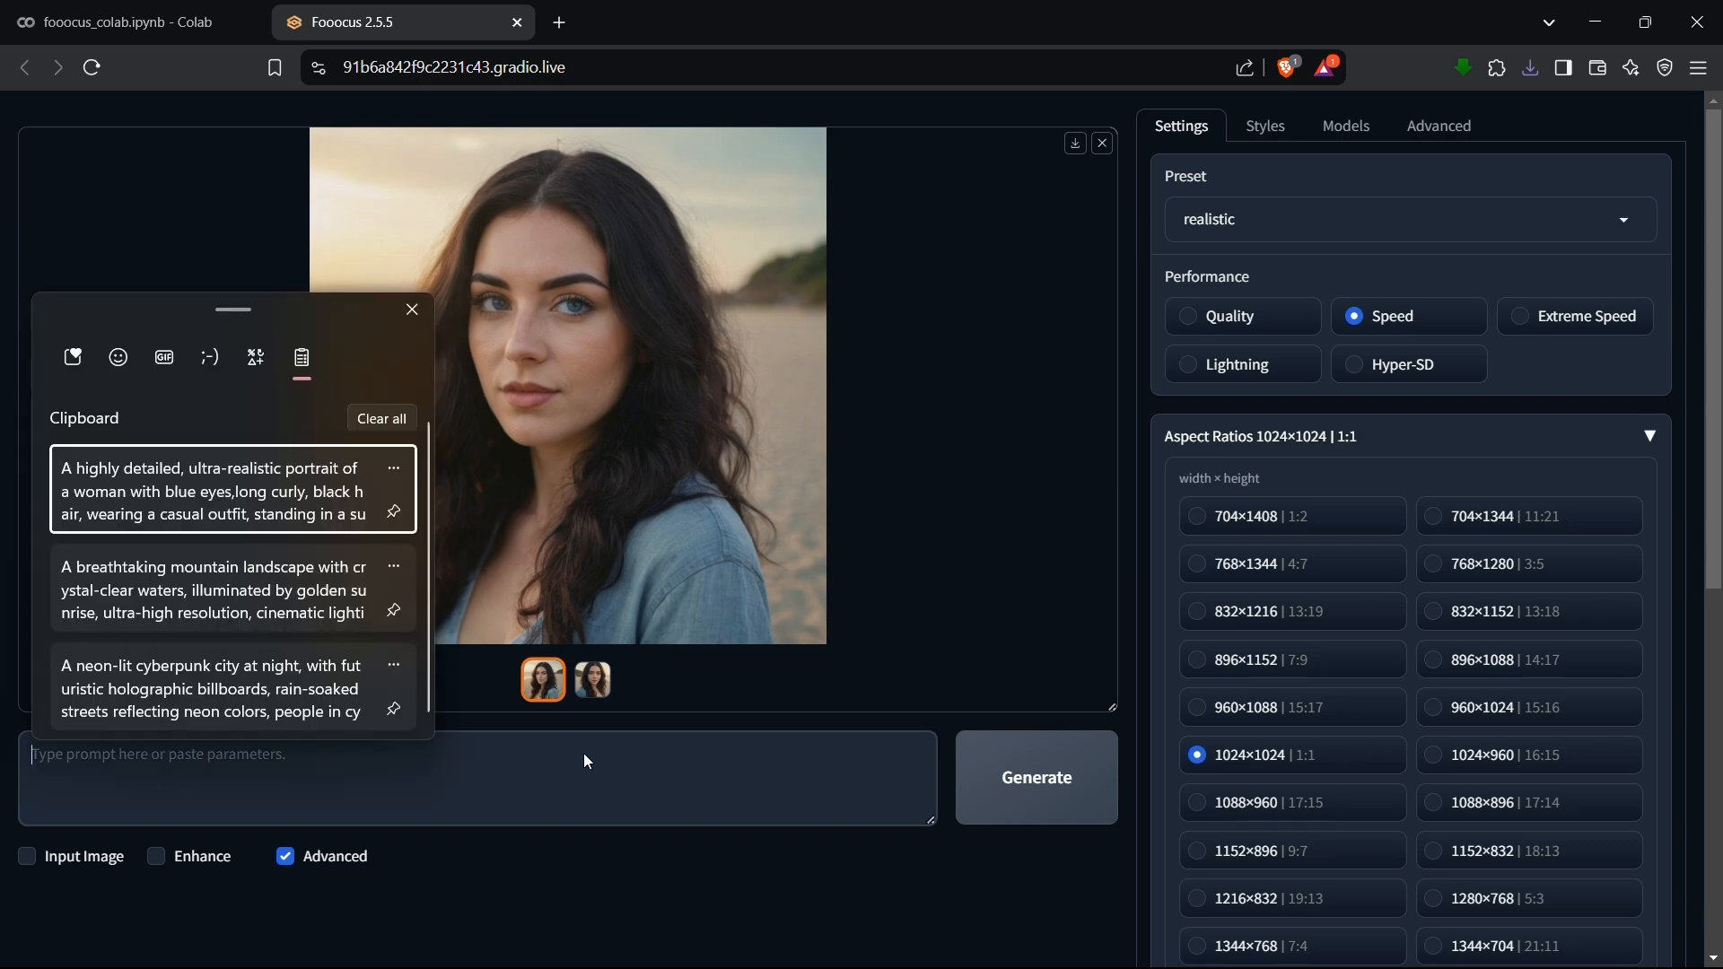
{"action": "left_click", "coordinate": [235, 593]}
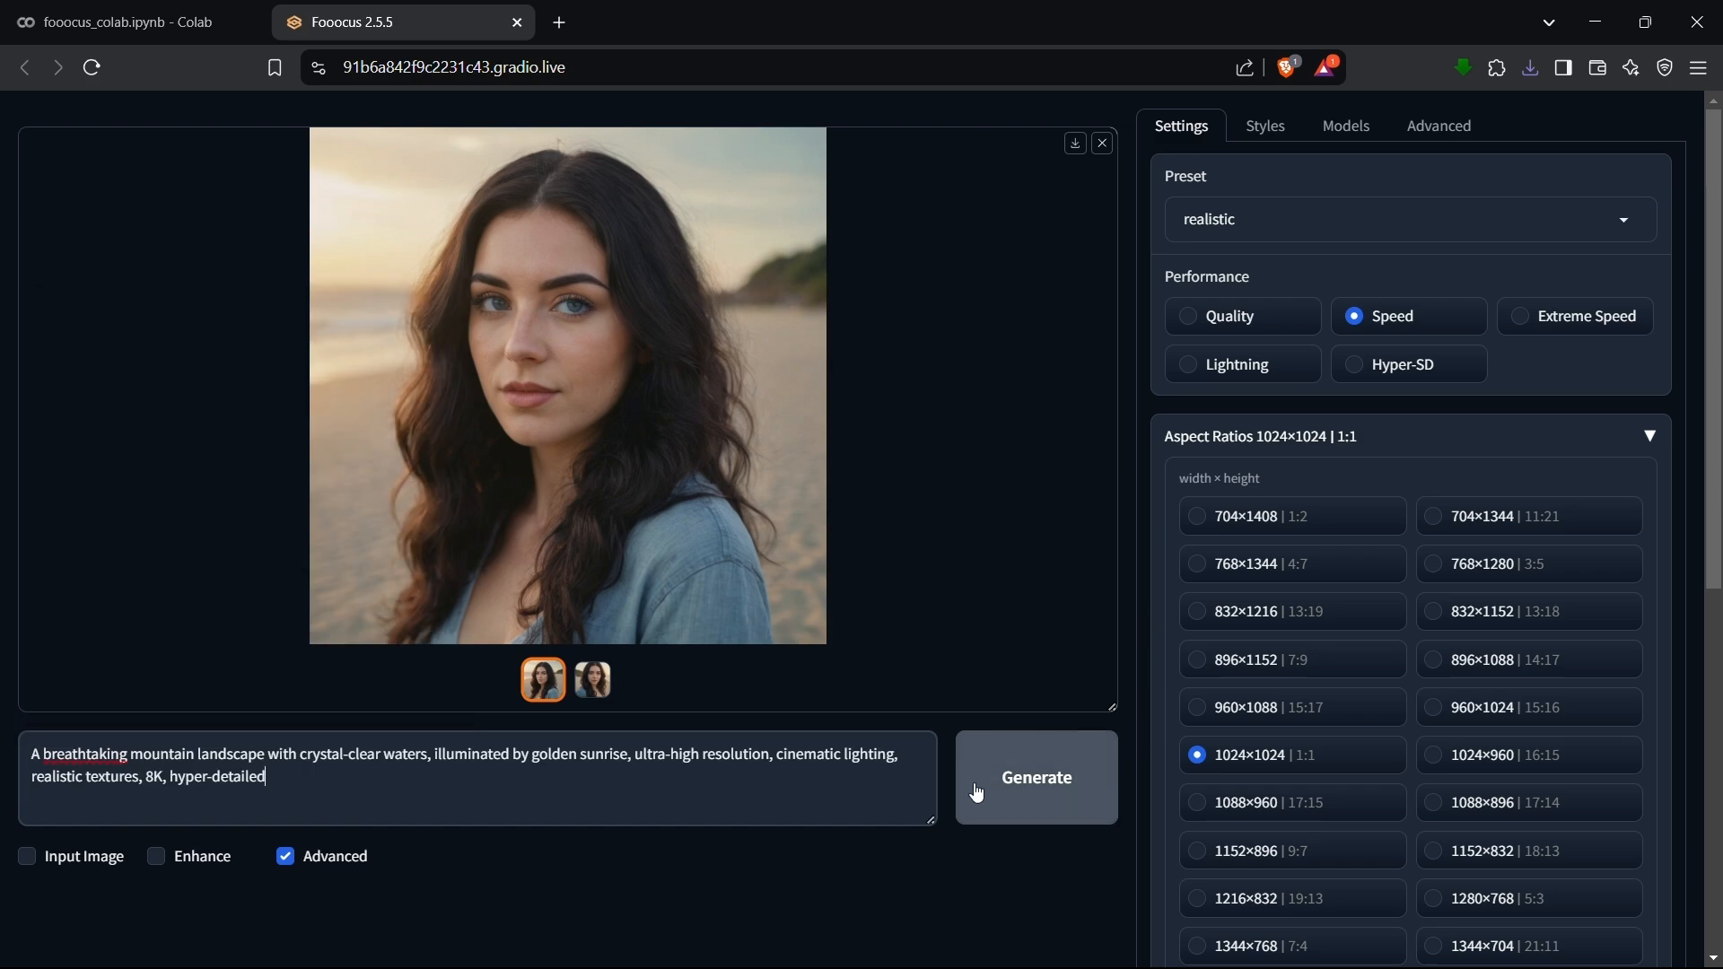
{"action": "left_click", "coordinate": [976, 793]}
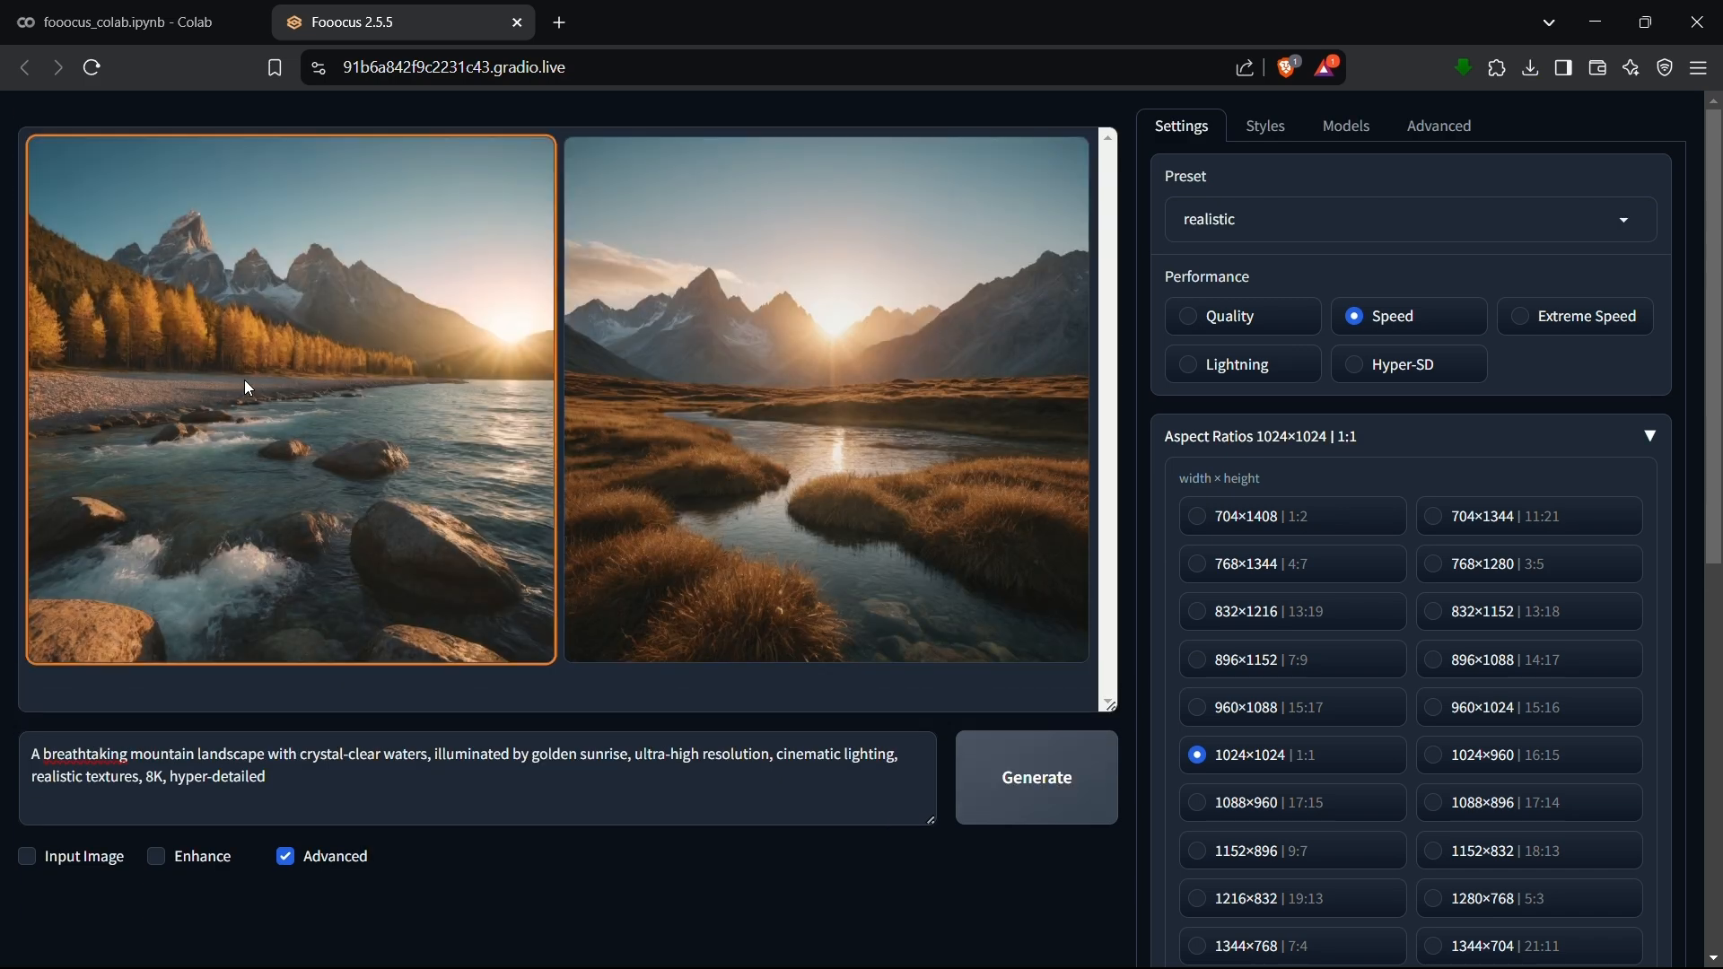
View both generated mountain landscape images enlarged, one after the other, and close the full-size viewer.
{"action": "left_click", "coordinate": [245, 382]}
{"action": "left_click", "coordinate": [773, 350]}
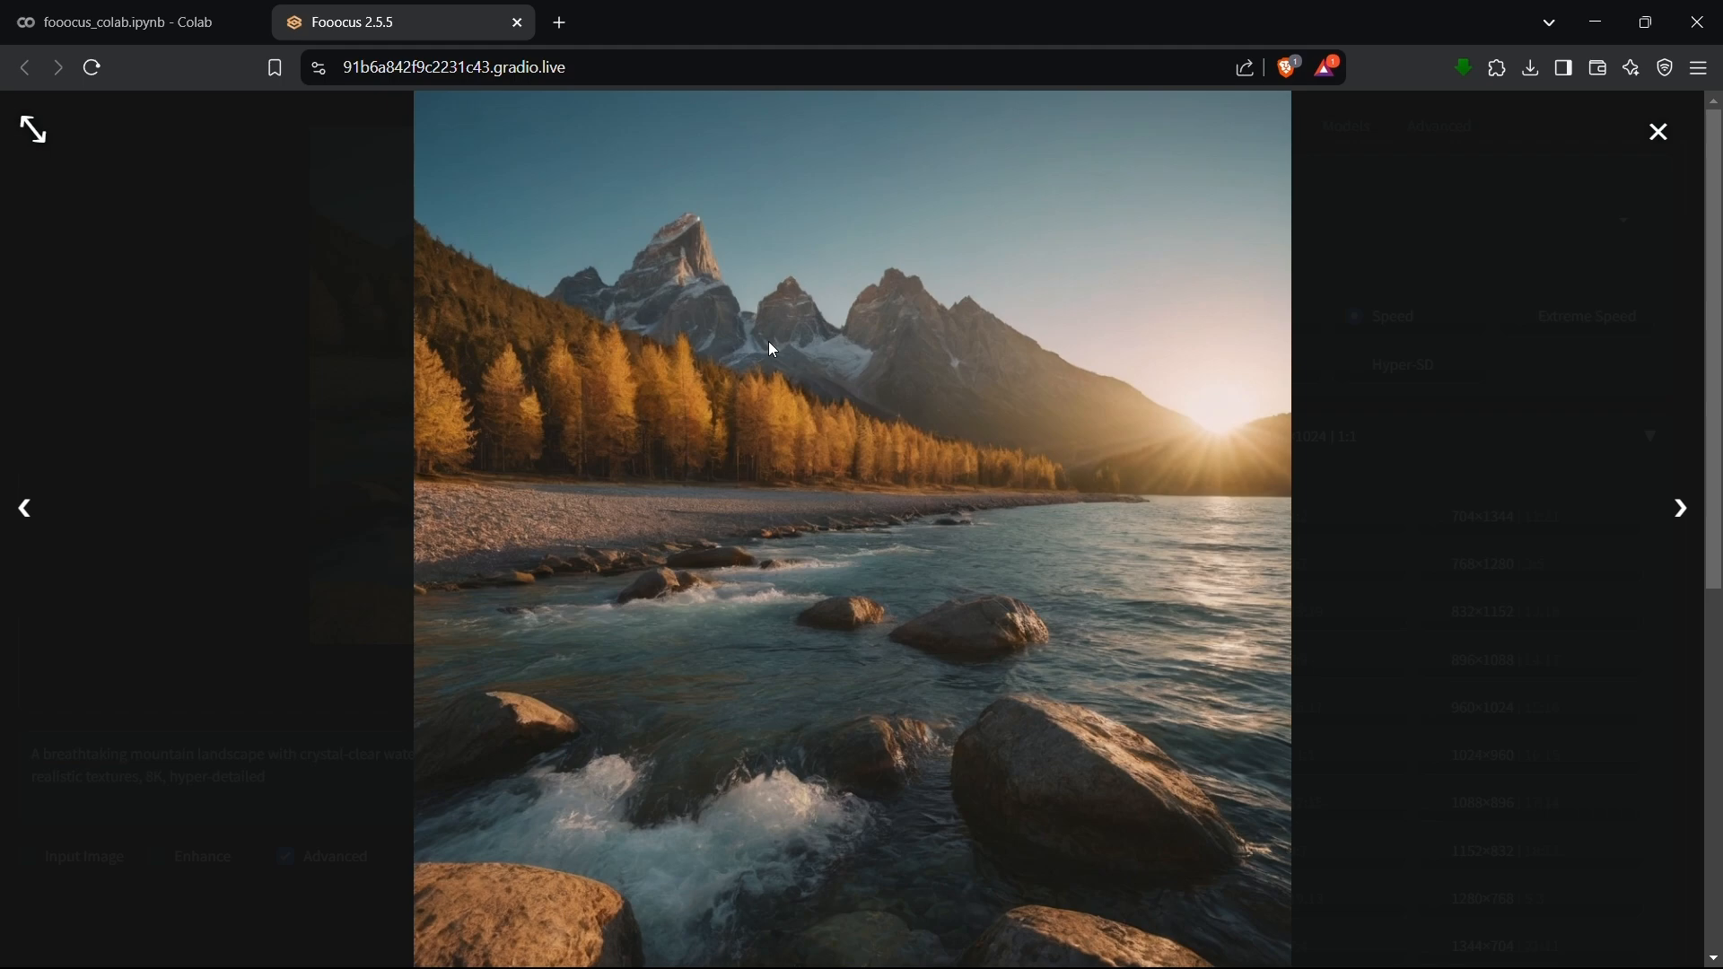
{"action": "left_click", "coordinate": [1037, 585]}
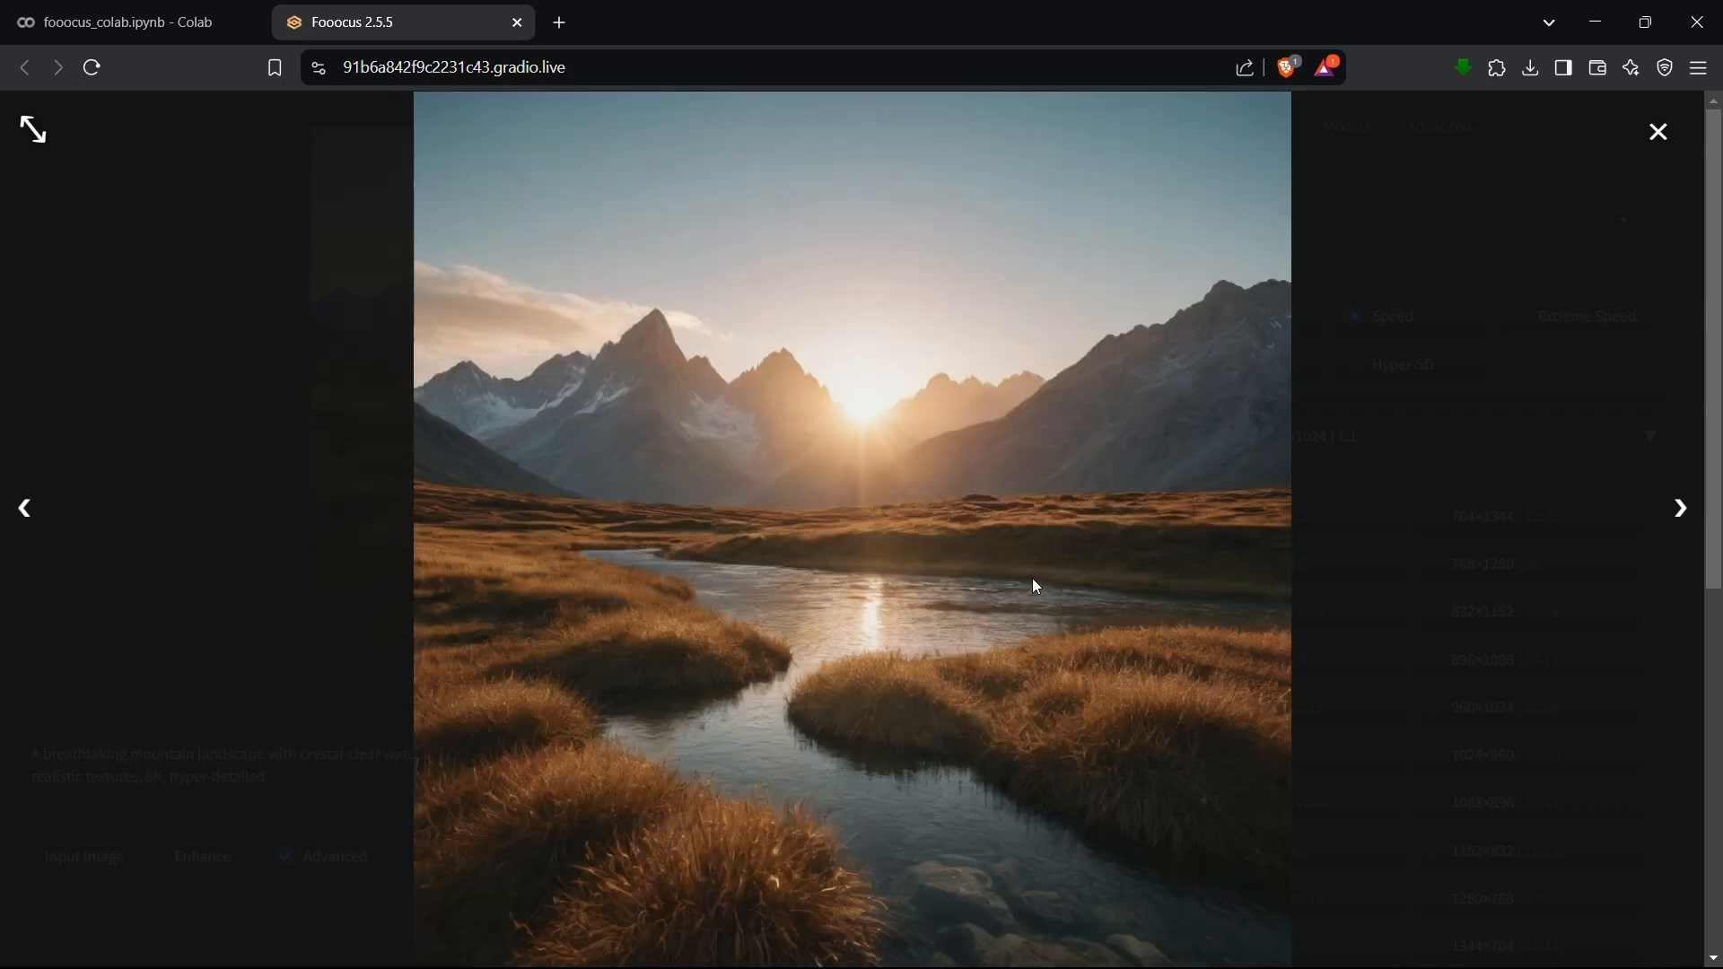
{"action": "left_click", "coordinate": [1659, 132]}
Replace the prompt with the clipboard-history text describing a neon-lit cyberpunk city at night with futuristic holographic billboards and generate the images.
{"action": "left_click", "coordinate": [296, 777]}
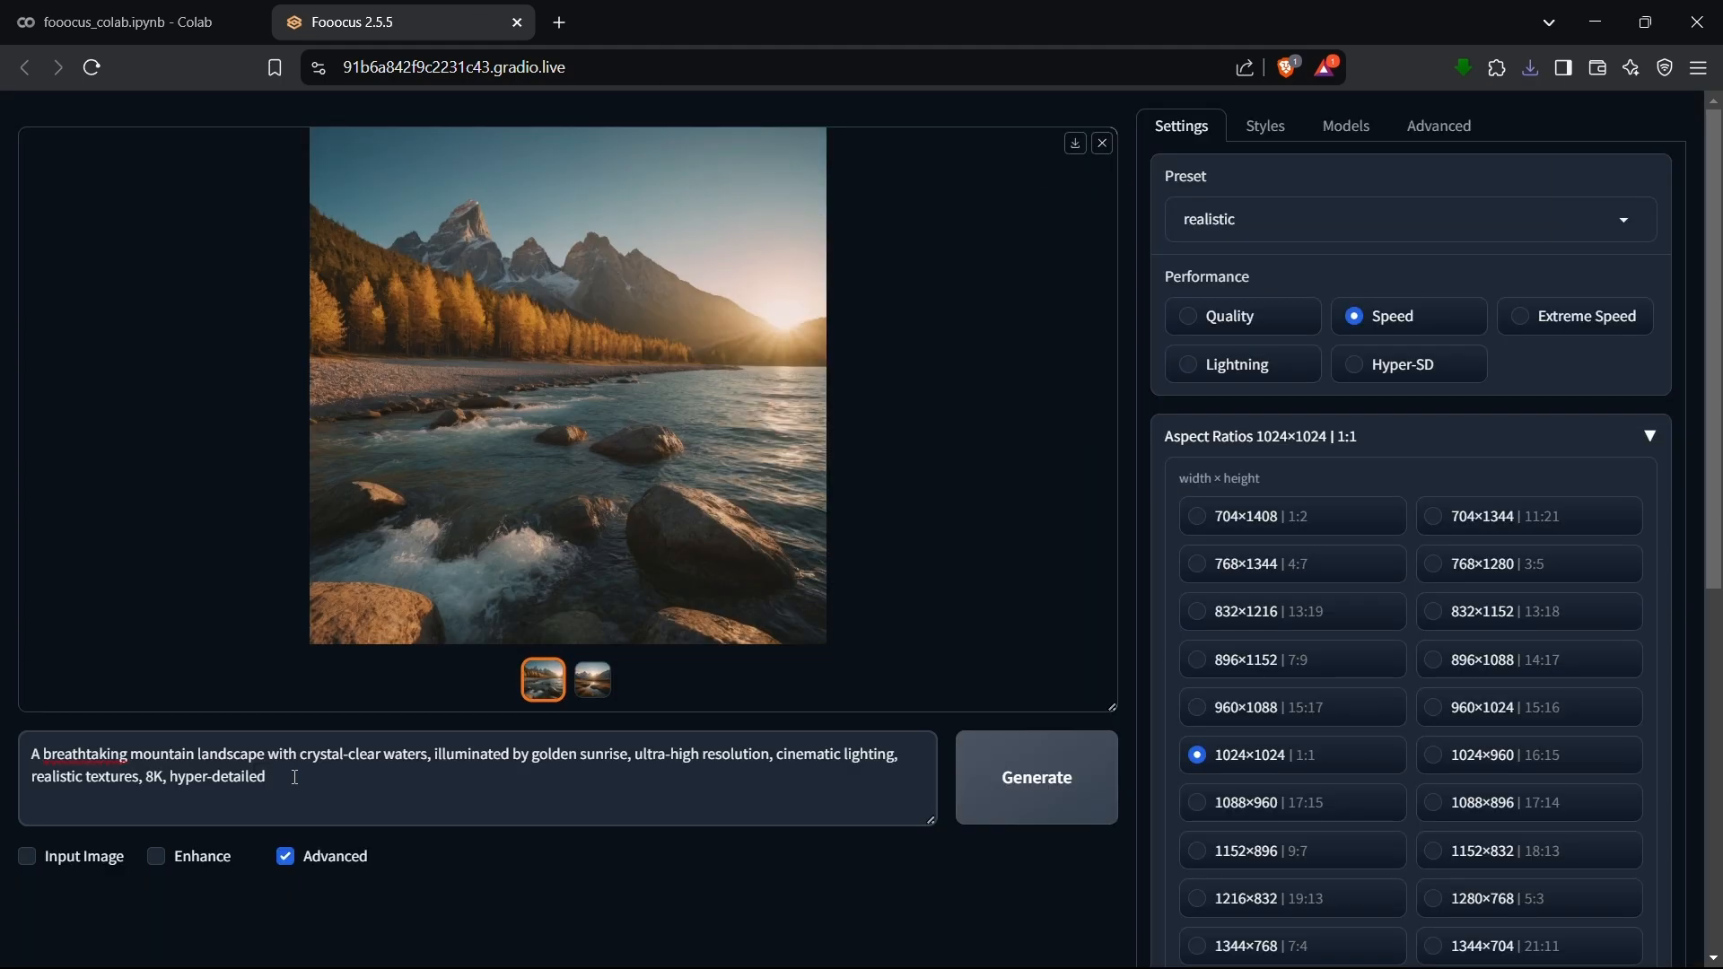
{"action": "key", "text": "ctrl+a"}
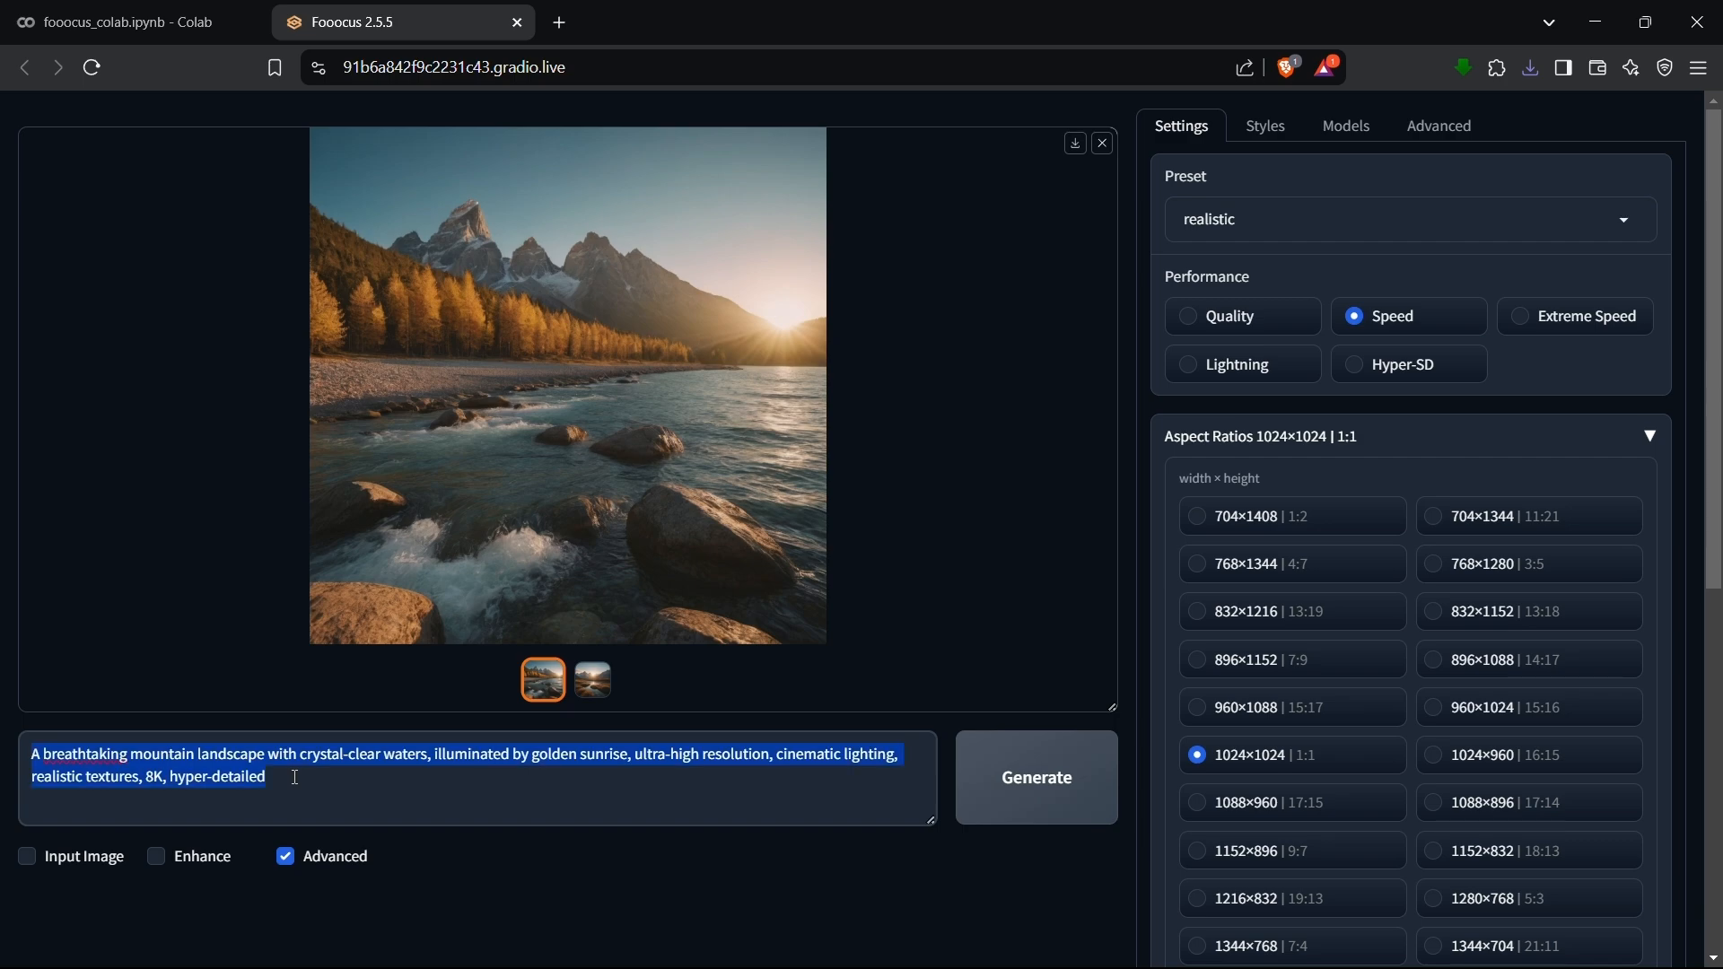
{"action": "key", "text": "super+v"}
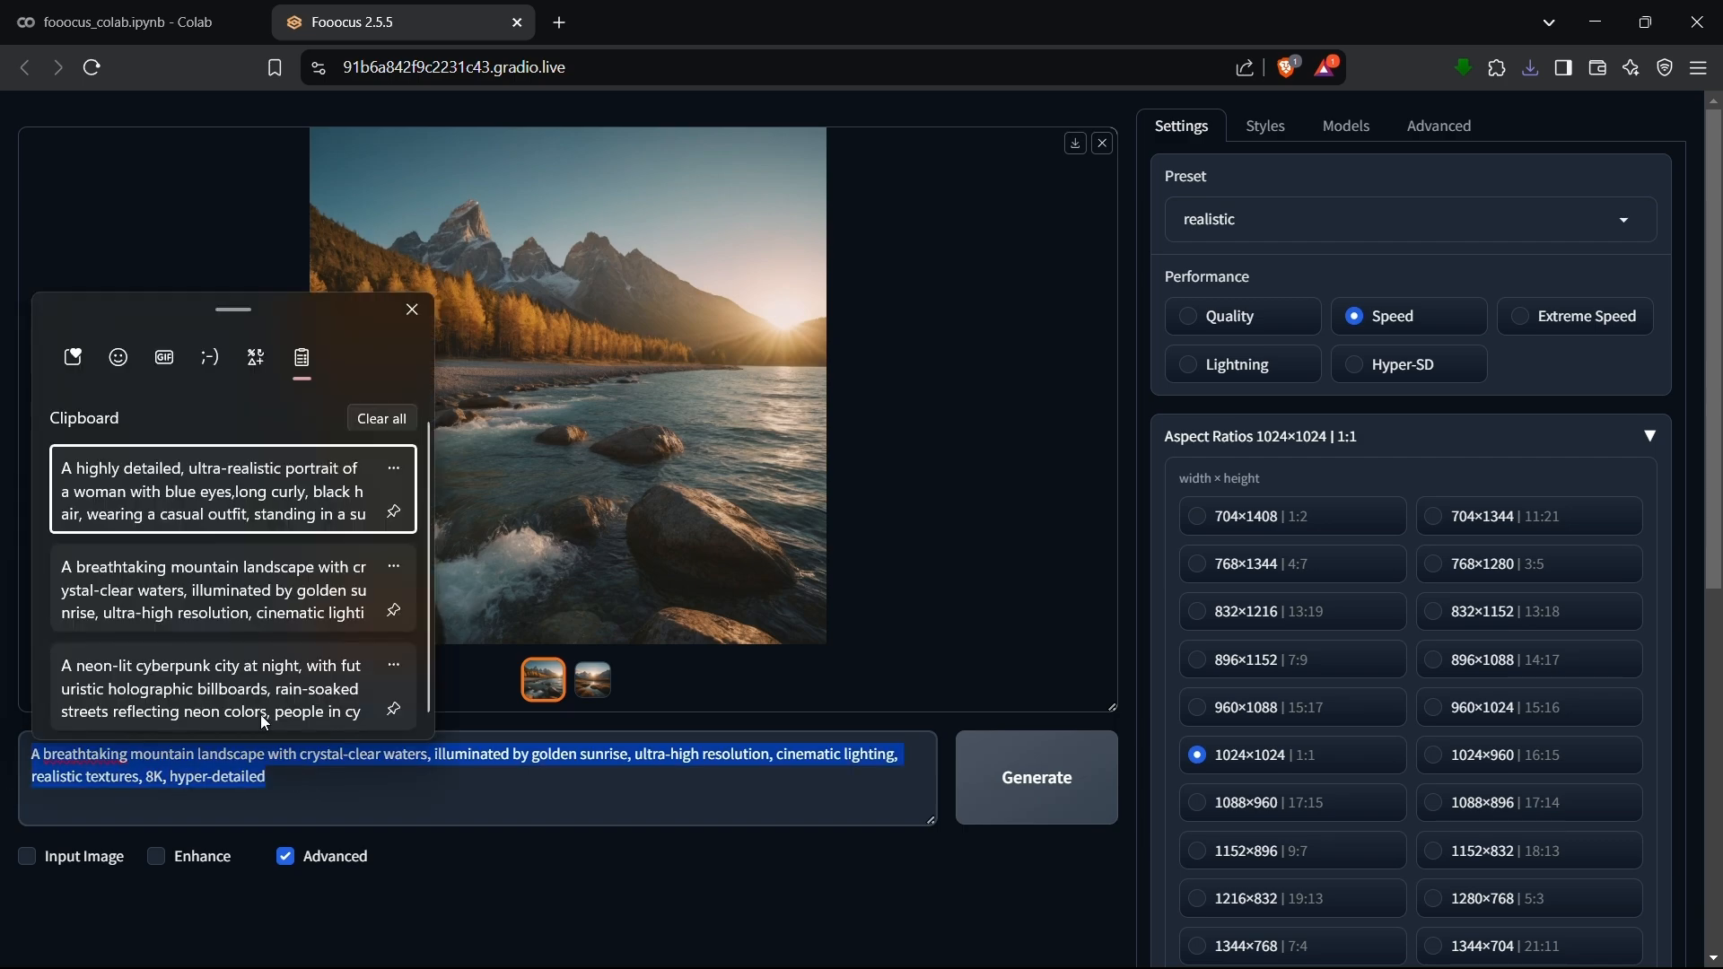
{"action": "left_click", "coordinate": [289, 675]}
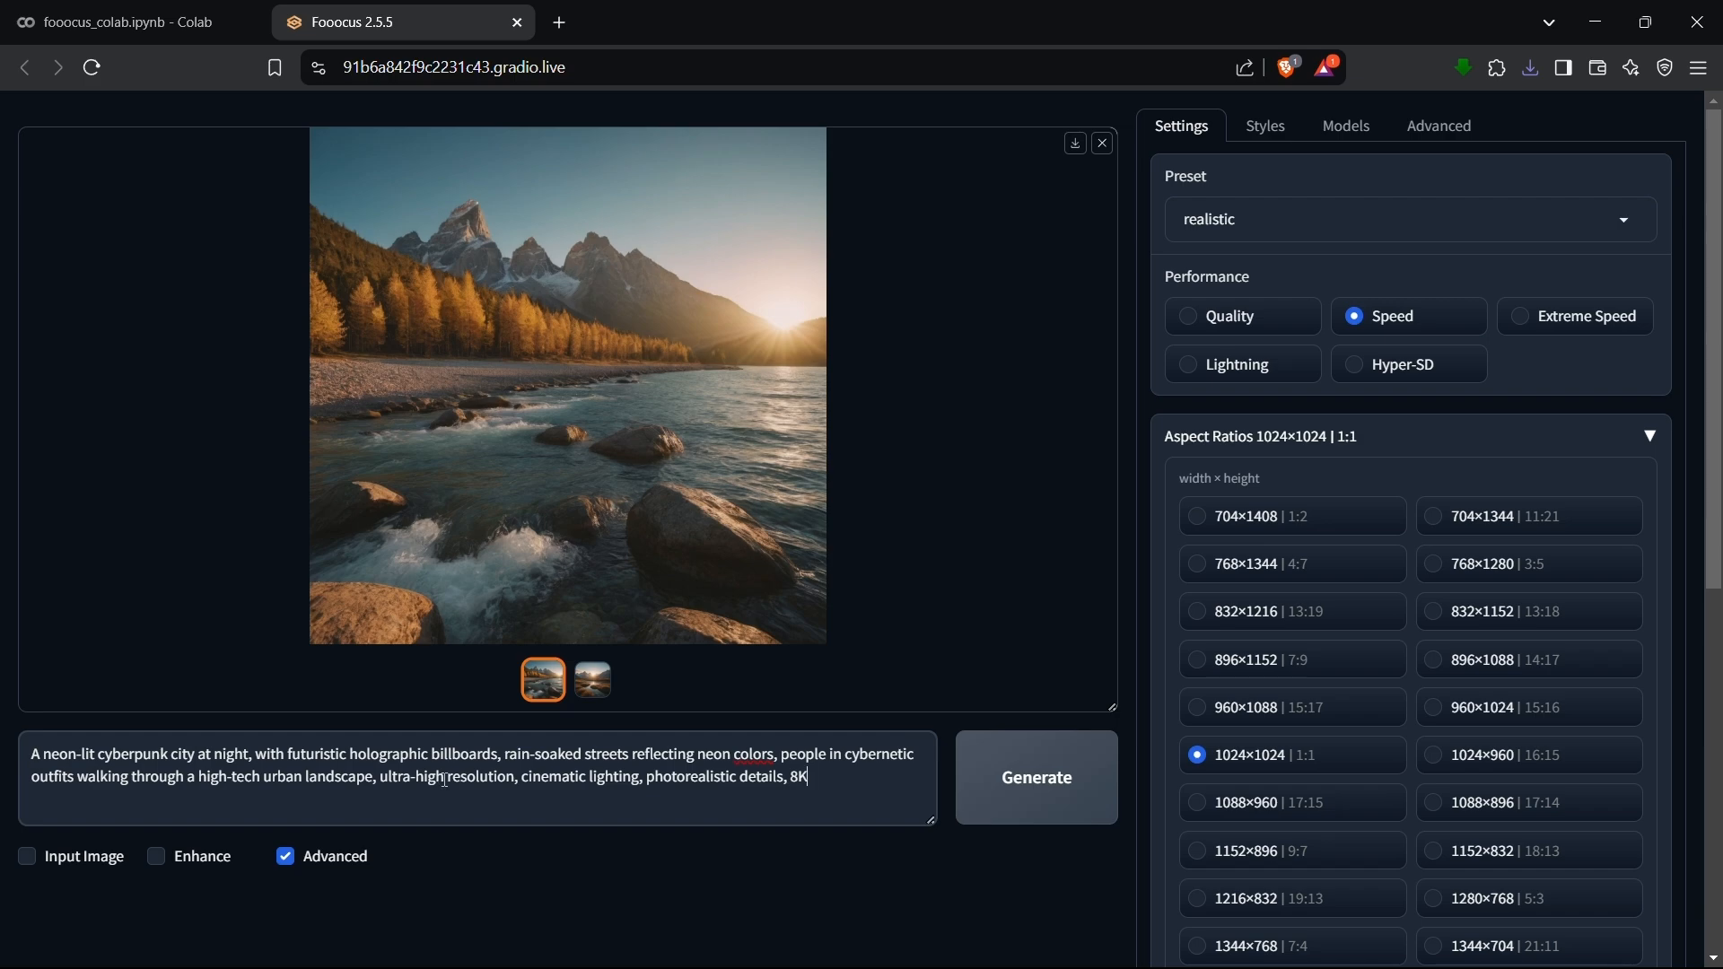
{"action": "left_click", "coordinate": [1048, 783]}
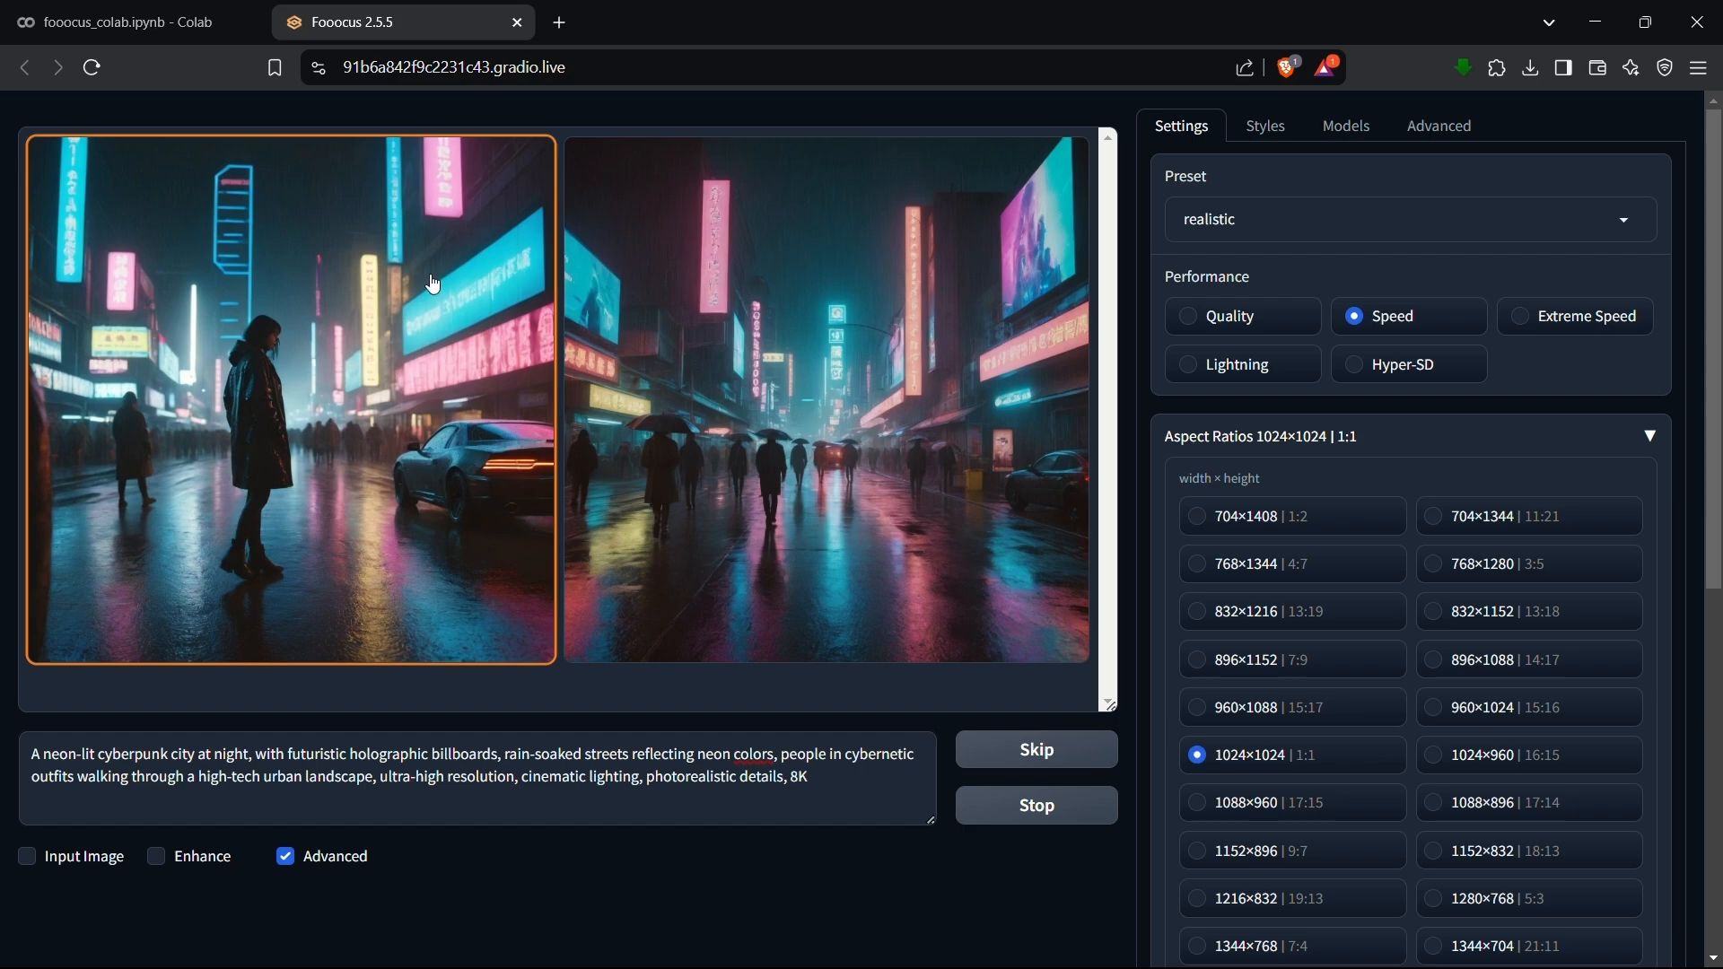
View both generated cyberpunk city images enlarged, one after the other, and close the full-size viewer.
{"action": "left_click", "coordinate": [434, 284]}
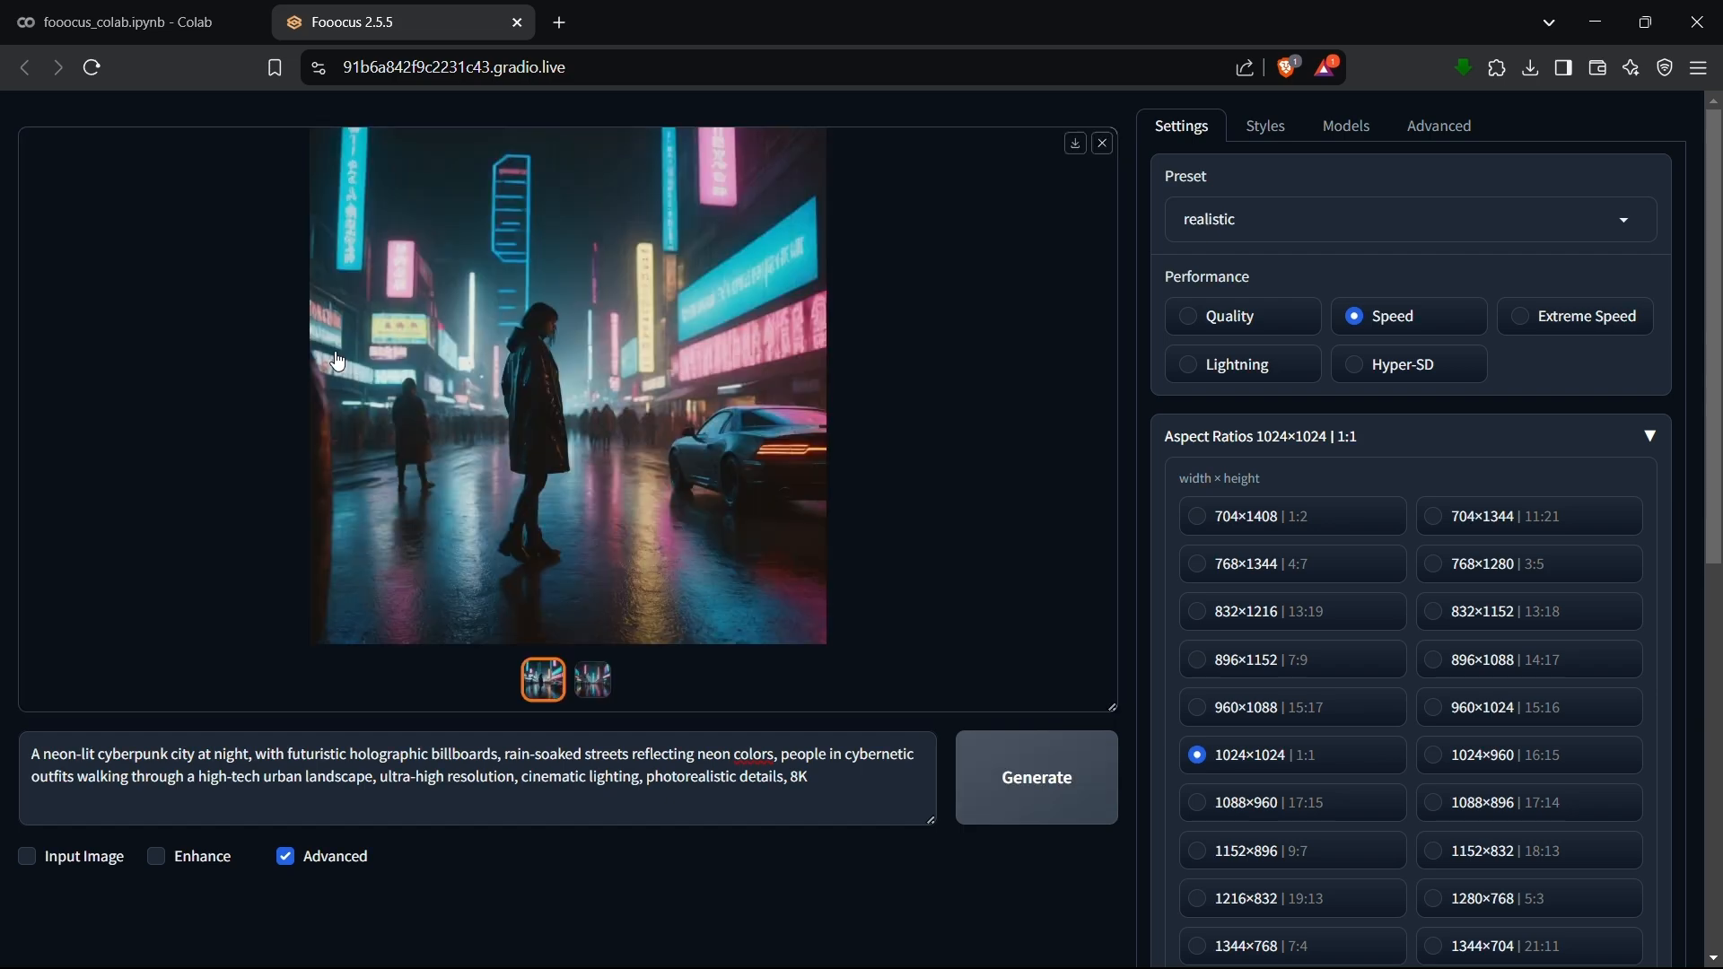
{"action": "left_click", "coordinate": [800, 332]}
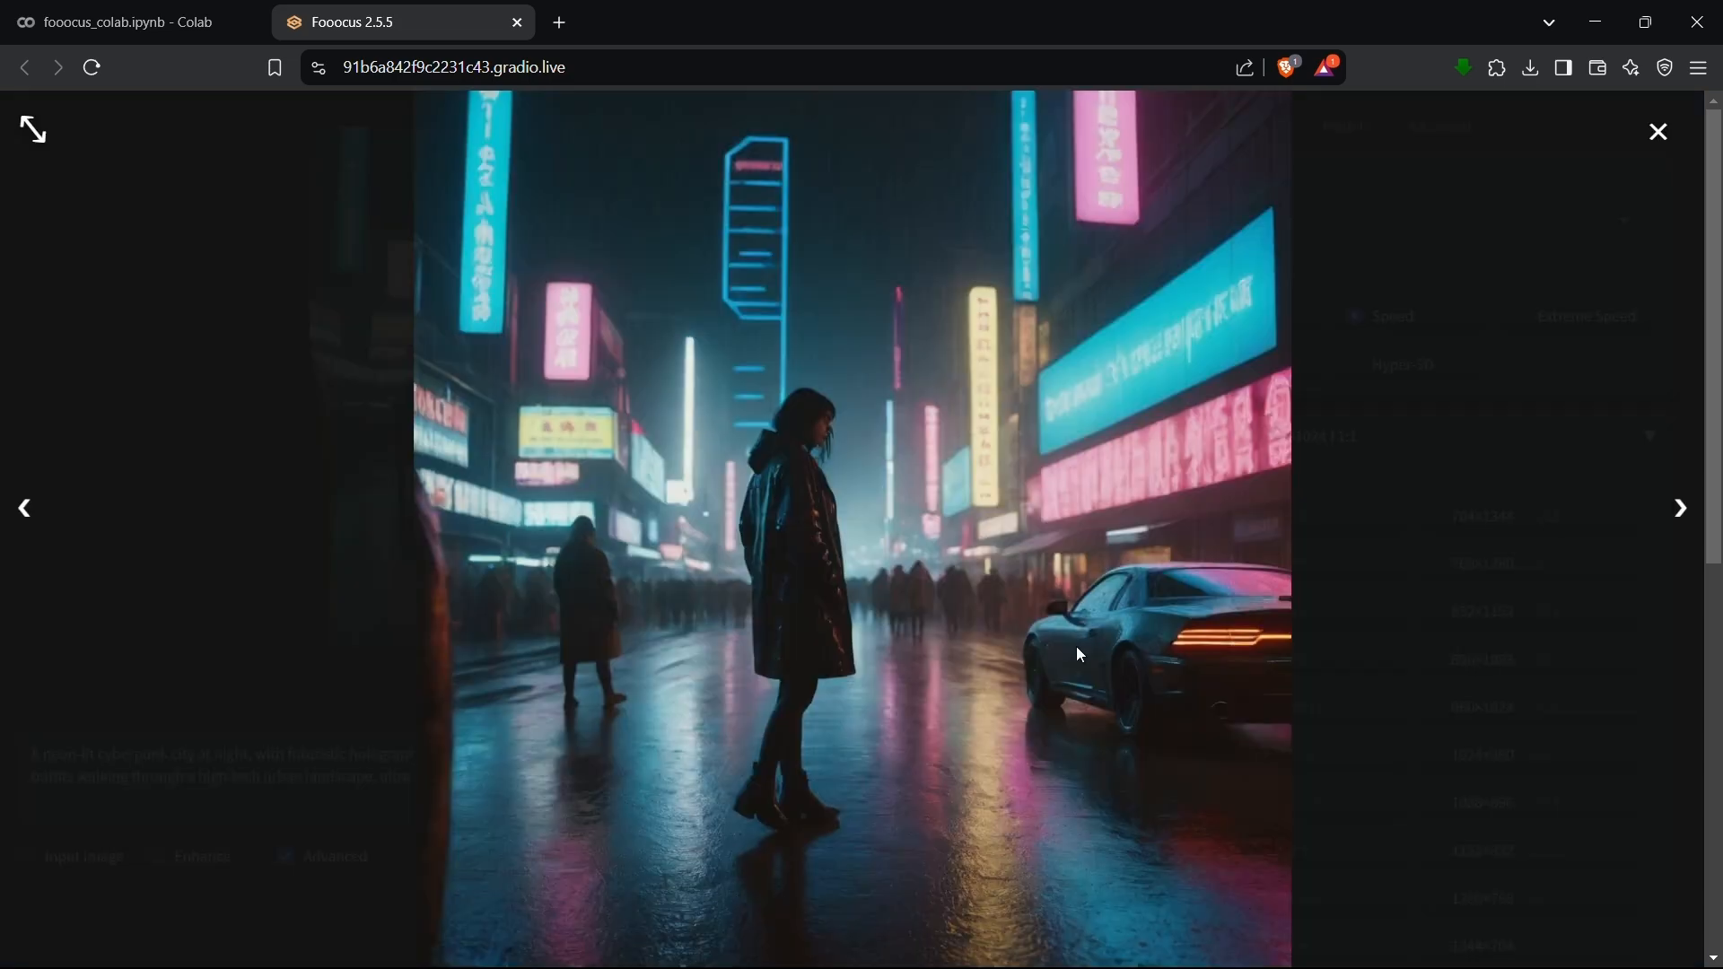
{"action": "left_click", "coordinate": [1678, 508]}
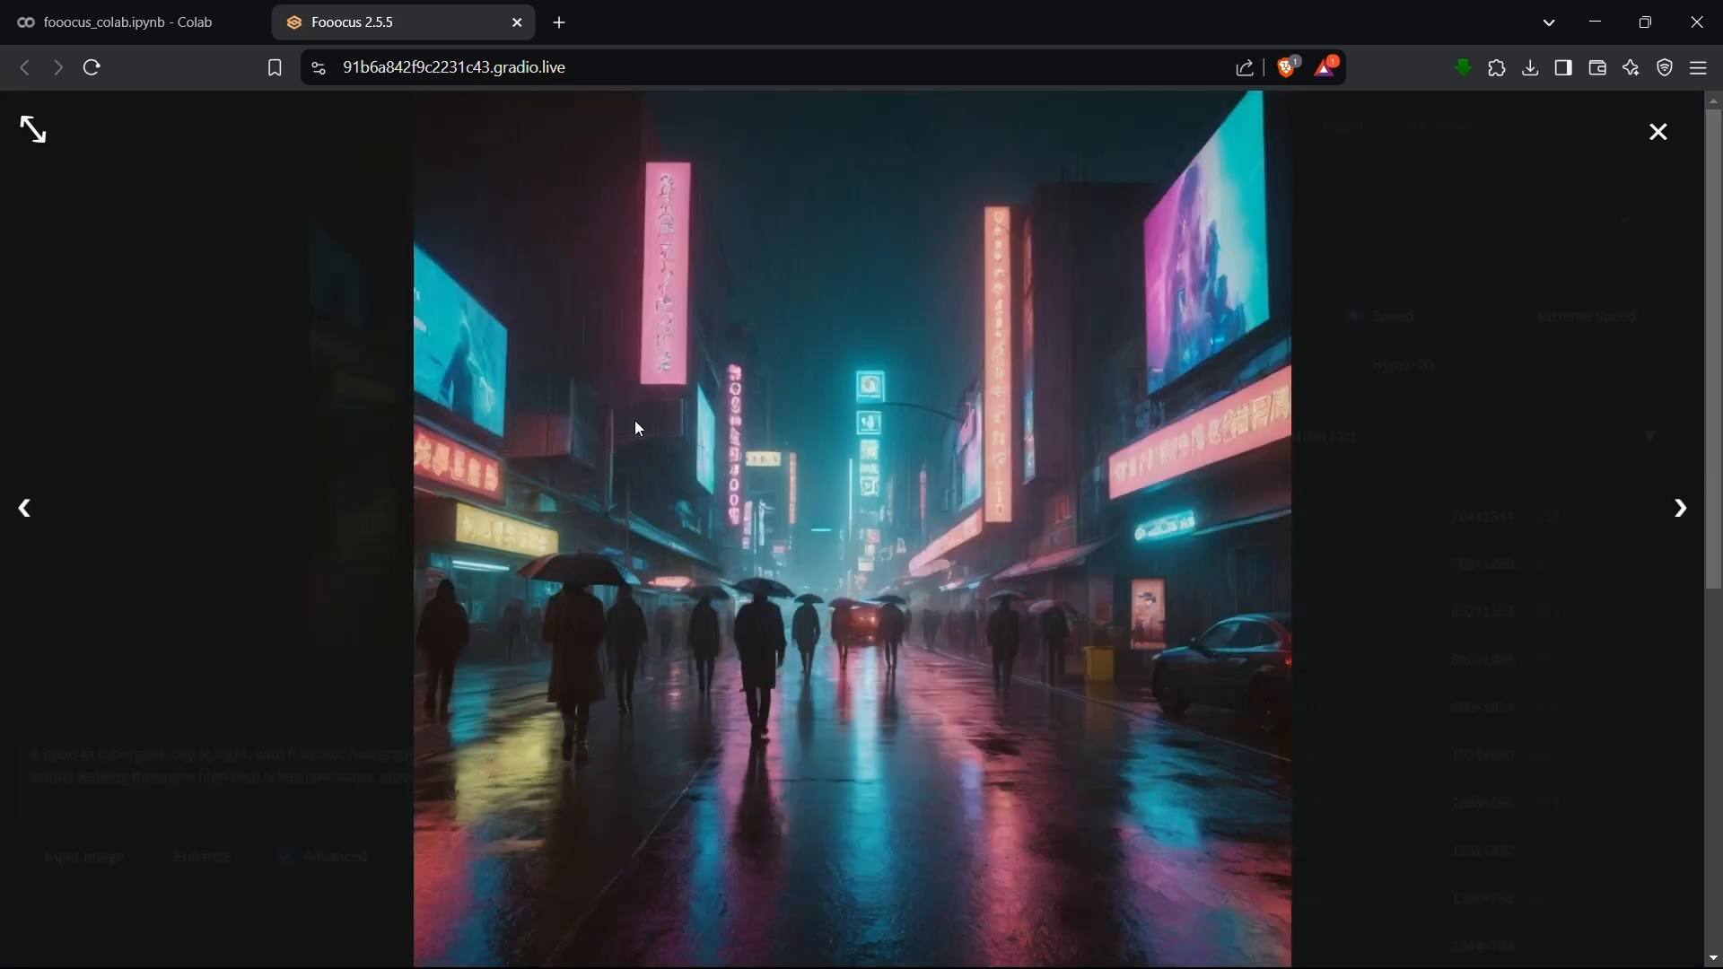
{"action": "left_click", "coordinate": [1652, 132]}
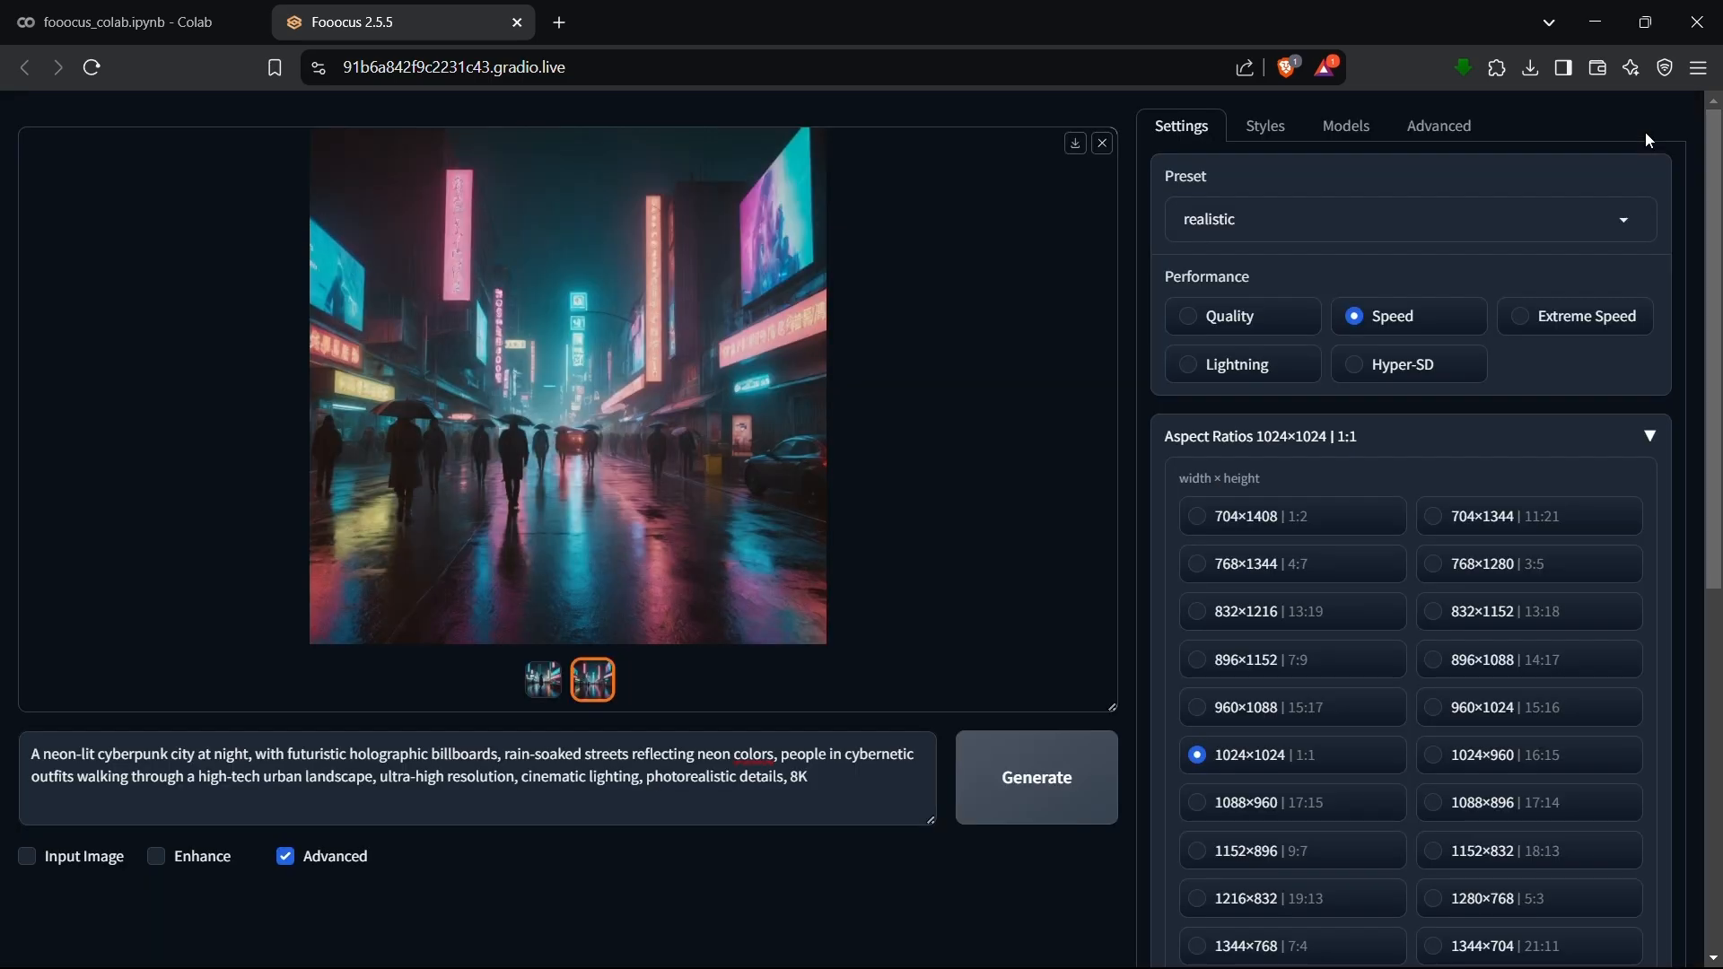